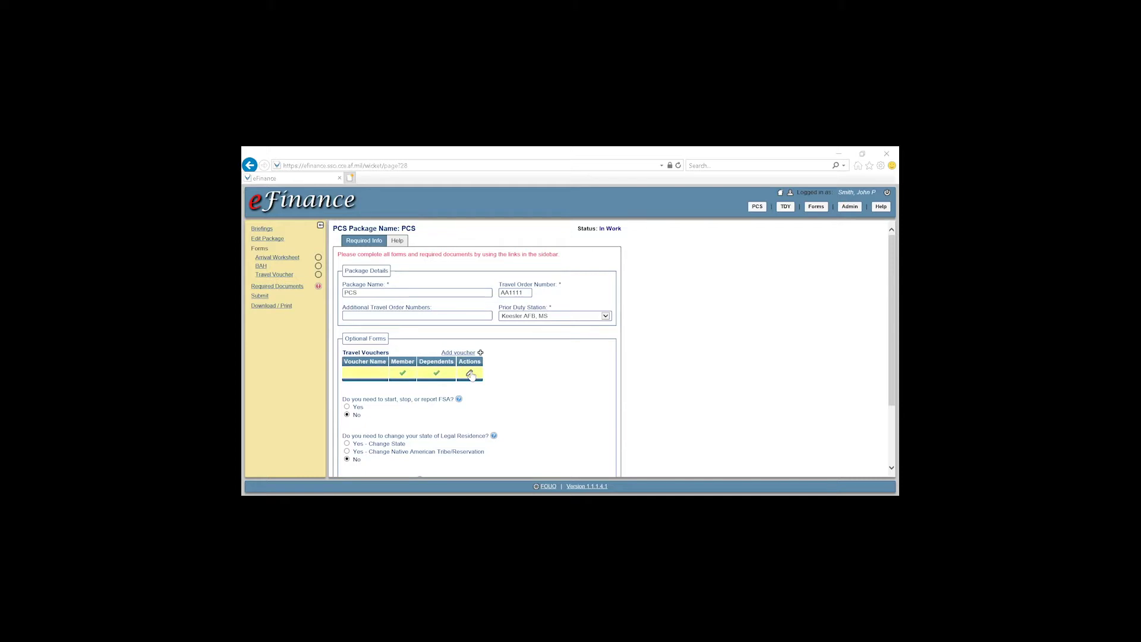
Step: Make the existing travel voucher member-only and add a second voucher covering only dependents
{"action": "left_click", "coordinate": [471, 373]}
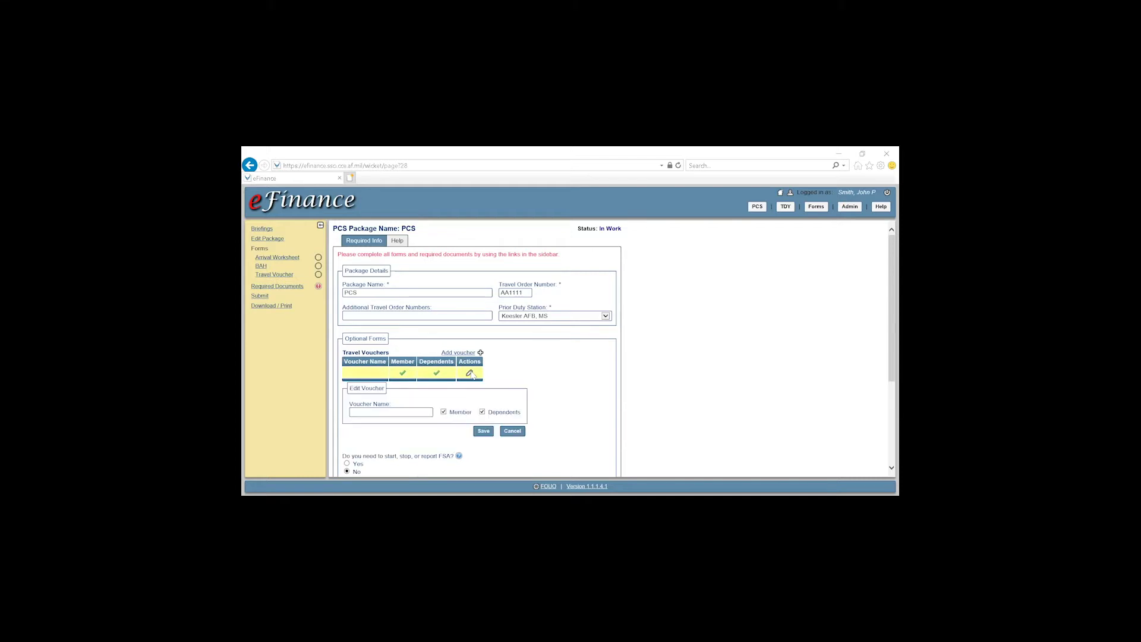
{"action": "left_click", "coordinate": [483, 412]}
{"action": "left_click", "coordinate": [483, 433]}
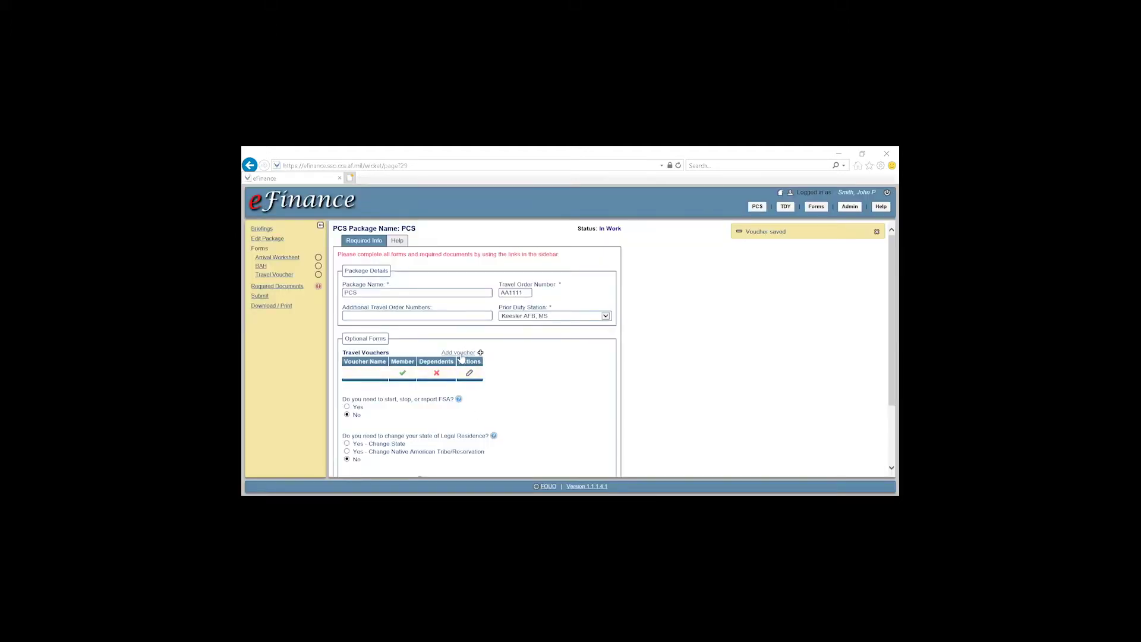
{"action": "left_click", "coordinate": [460, 354]}
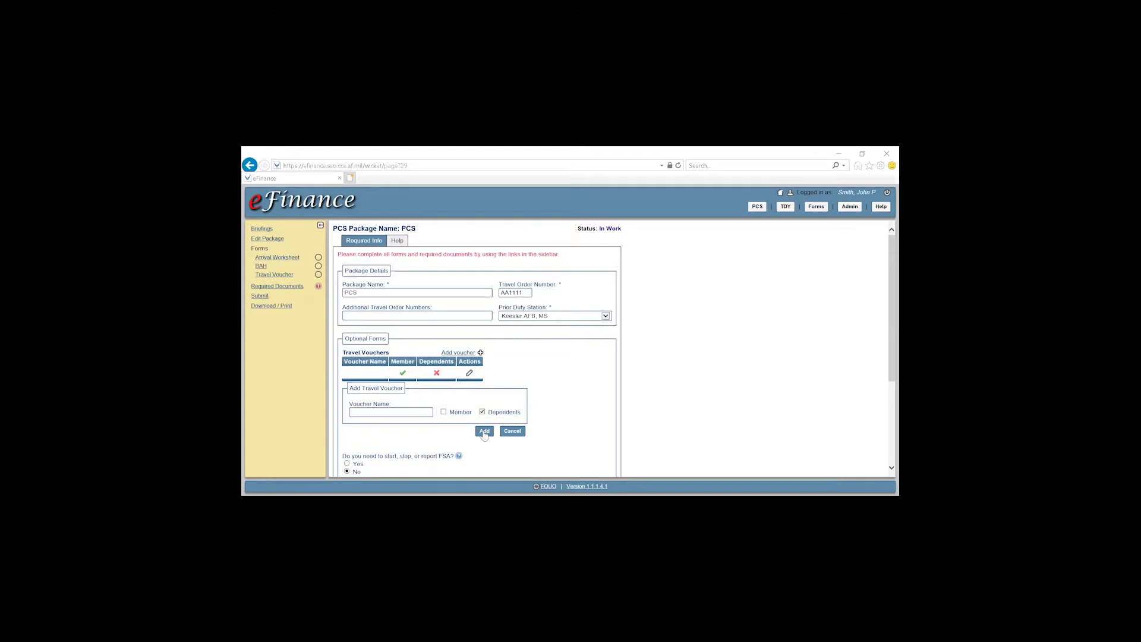
{"action": "left_click", "coordinate": [485, 432]}
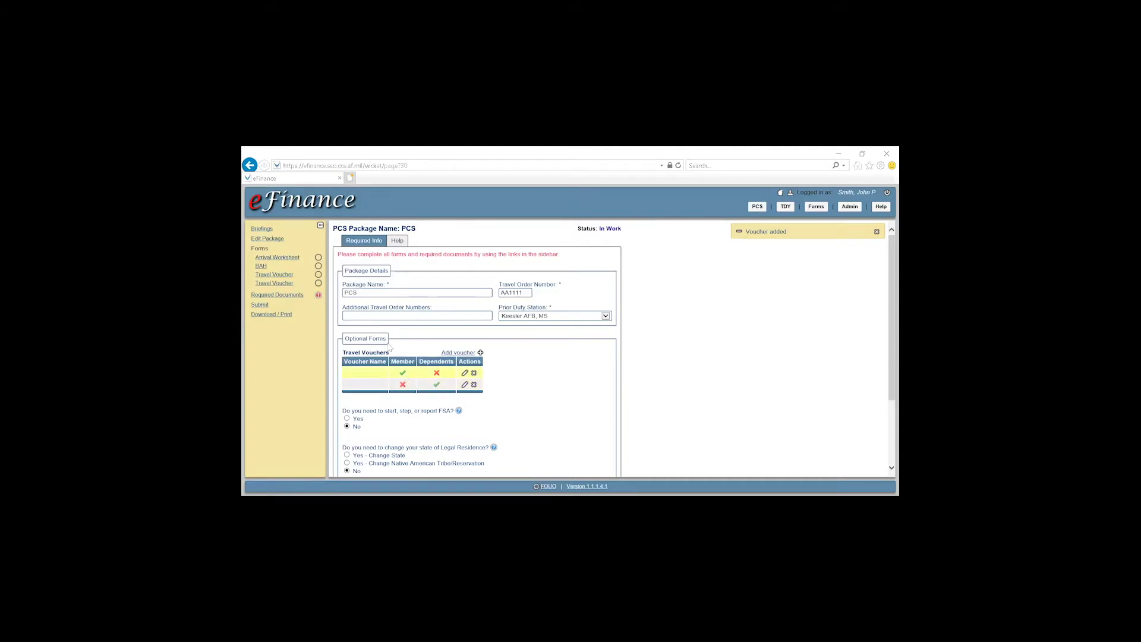
Step: Open the dependents' Travel Voucher form and review its Details tab down to the Dependents list
{"action": "left_click", "coordinate": [275, 278]}
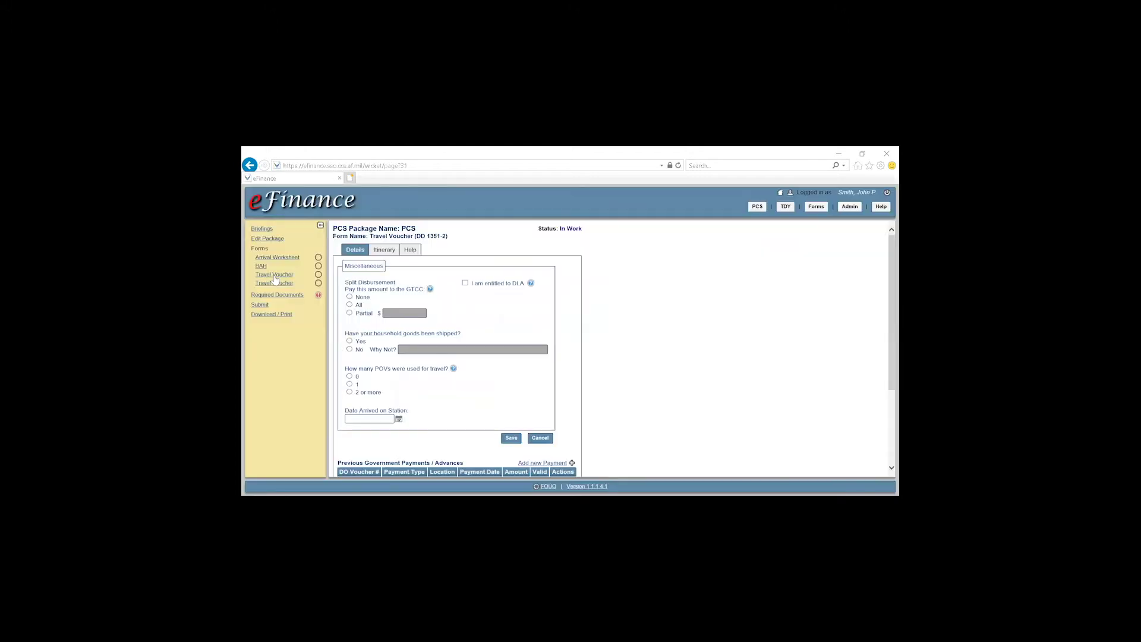
{"action": "scroll", "coordinate": [379, 317], "scroll_direction": "down", "scroll_amount": 5}
{"action": "scroll", "coordinate": [379, 317], "scroll_direction": "down", "scroll_amount": 1}
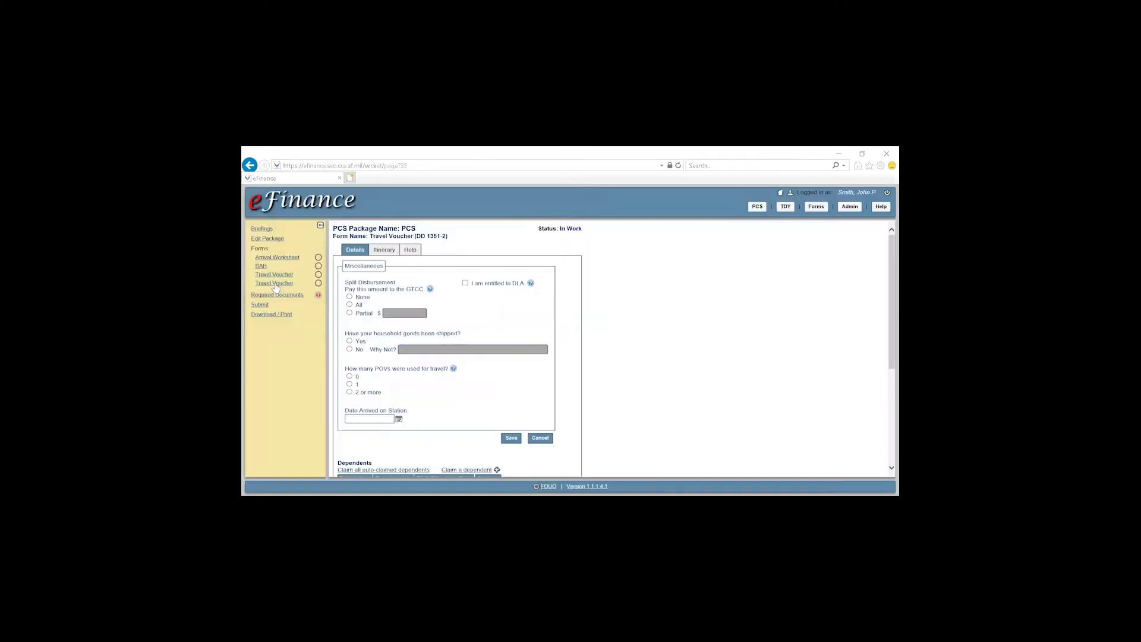
{"action": "scroll", "coordinate": [339, 306], "scroll_direction": "down", "scroll_amount": 5}
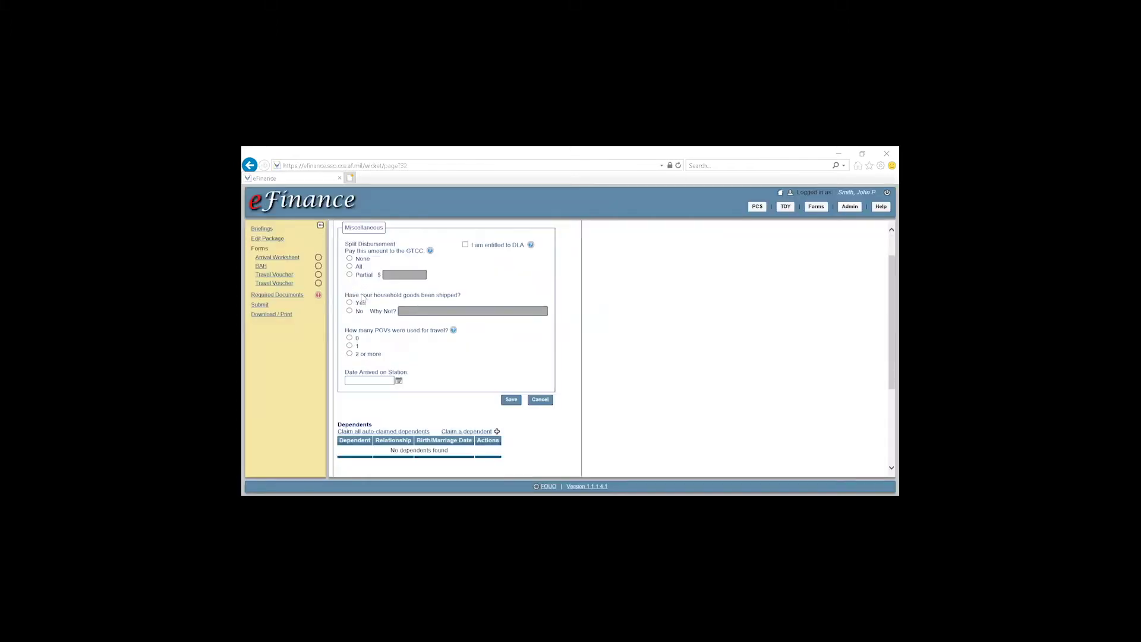
{"action": "left_click_drag", "start_coordinate": [340, 307], "coordinate": [374, 307]}
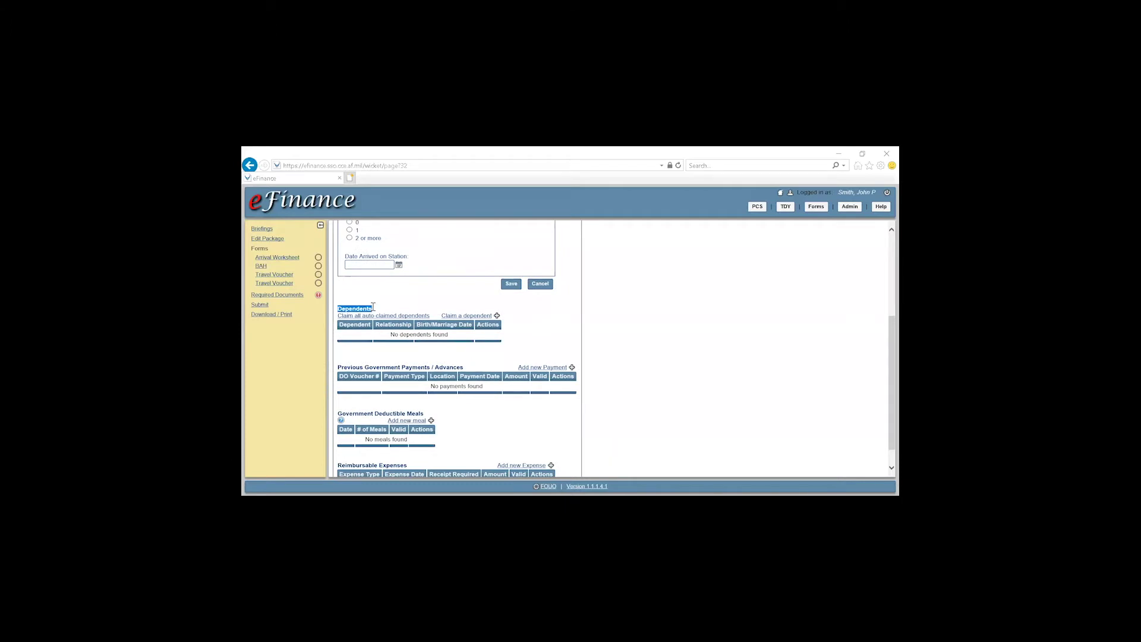
{"action": "left_click", "coordinate": [415, 303]}
{"action": "scroll", "coordinate": [415, 303], "scroll_direction": "up", "scroll_amount": 1}
{"action": "scroll", "coordinate": [415, 303], "scroll_direction": "up", "scroll_amount": 2}
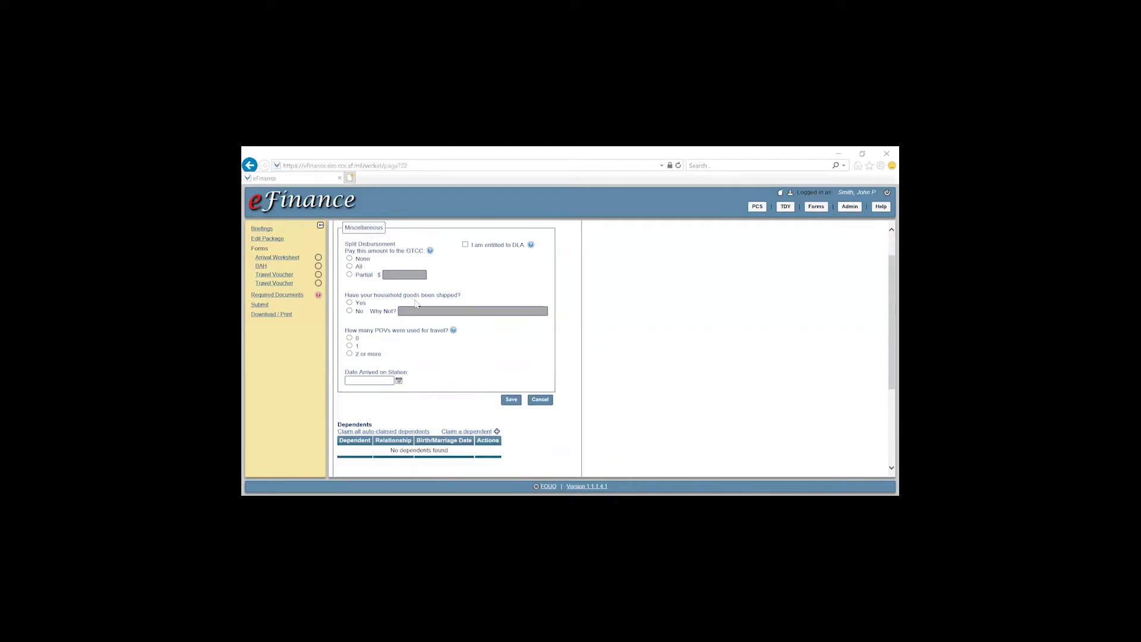
{"action": "scroll", "coordinate": [462, 314], "scroll_direction": "up", "scroll_amount": 1}
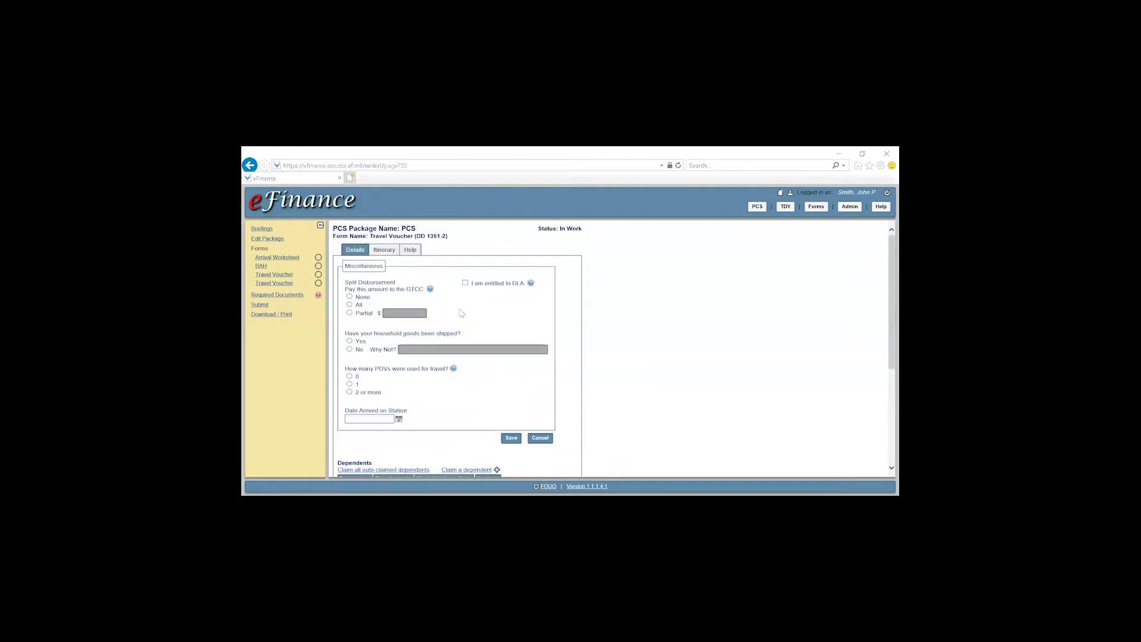
Step: Answer Miscellaneous: pay all to GTCC, household goods shipped, station arrival 10 Apr 2020, then save
{"action": "left_click", "coordinate": [349, 304]}
{"action": "scroll", "coordinate": [353, 277], "scroll_direction": "down", "scroll_amount": 1}
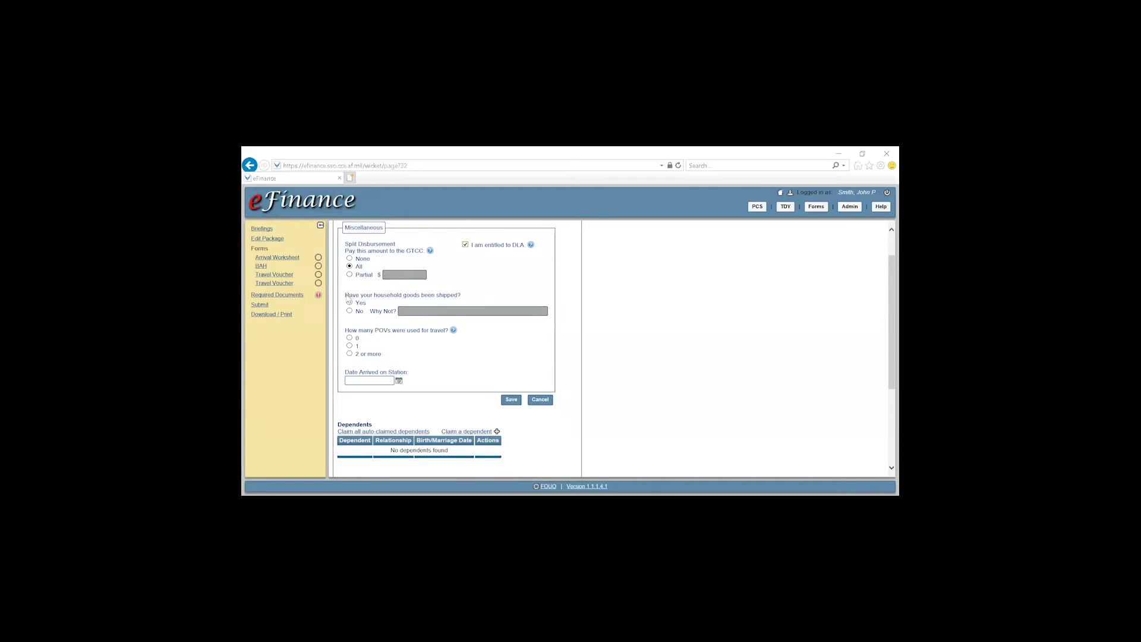
{"action": "left_click", "coordinate": [350, 303]}
{"action": "scroll", "coordinate": [349, 315], "scroll_direction": "down", "scroll_amount": 1}
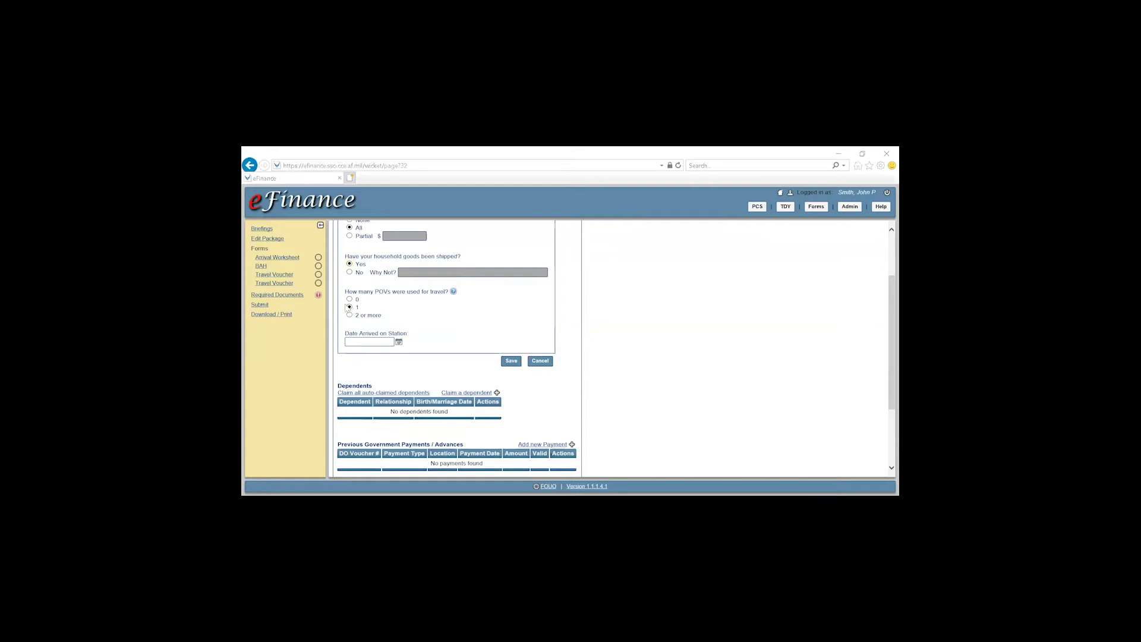
{"action": "scroll", "coordinate": [350, 310], "scroll_direction": "down", "scroll_amount": 1}
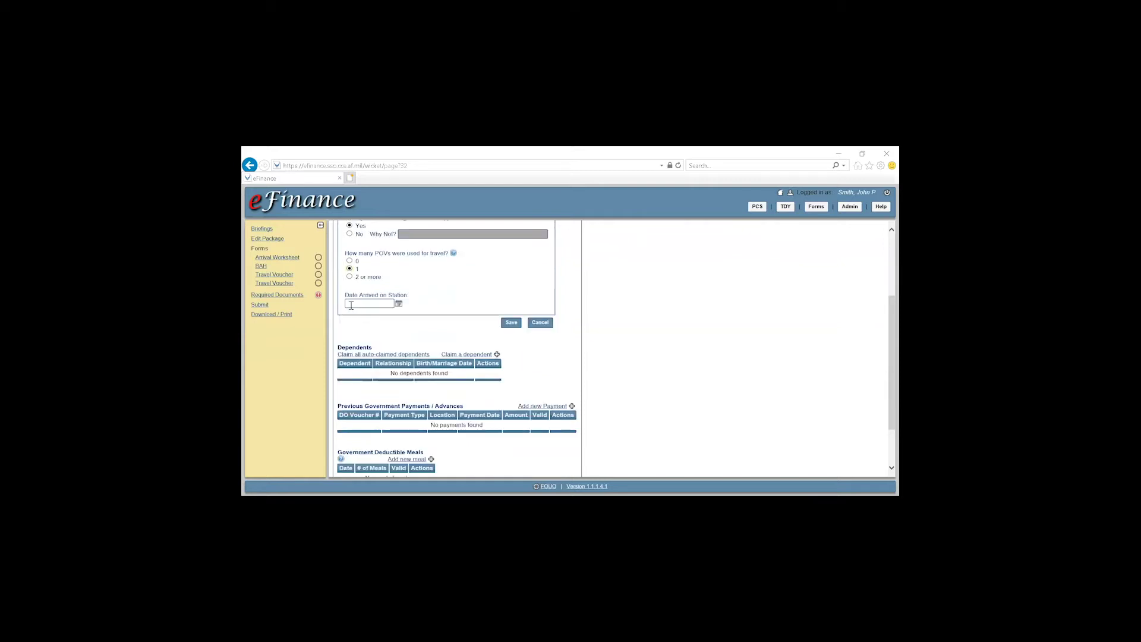
{"action": "left_click", "coordinate": [398, 304]}
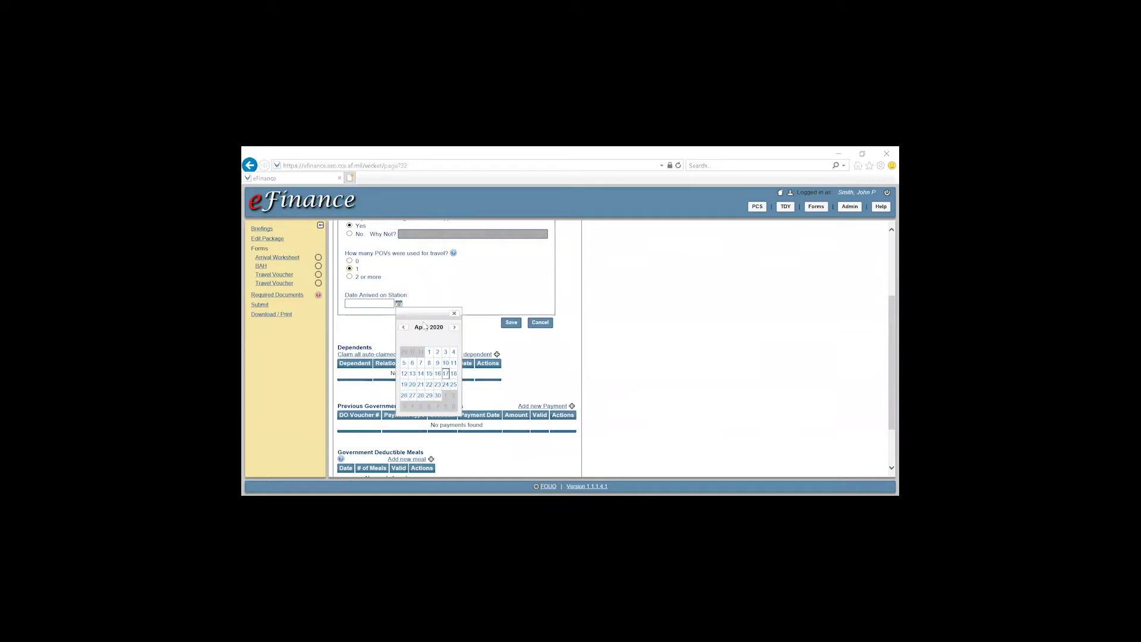
{"action": "left_click", "coordinate": [445, 364]}
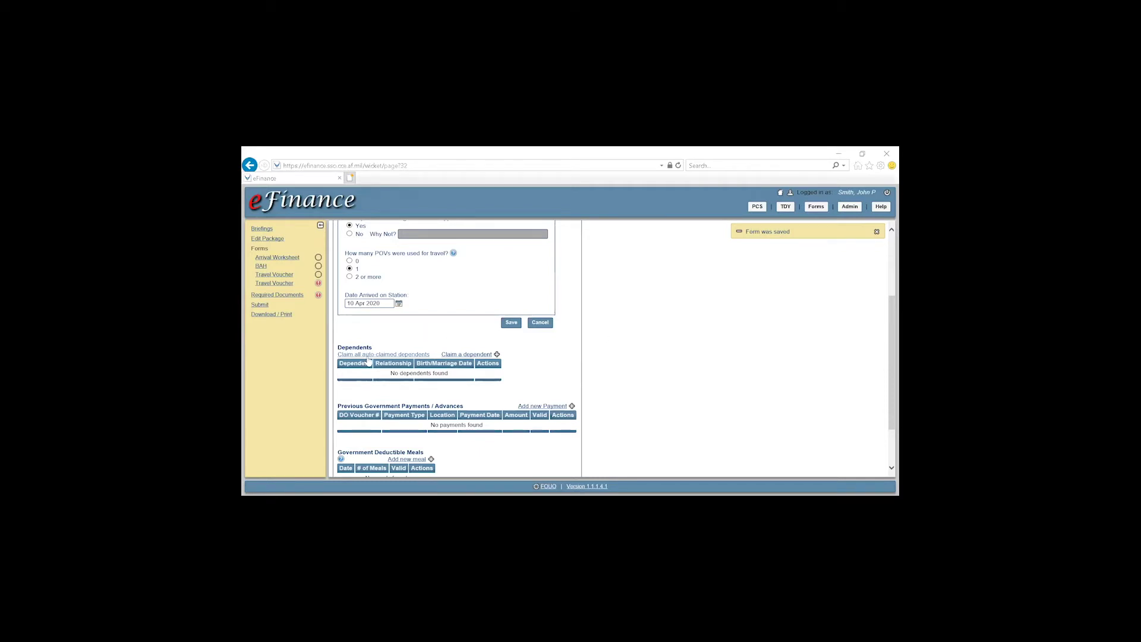
Step: Claim the spouse using 'Claim all auto-claimed dependents'
{"action": "left_click", "coordinate": [380, 355]}
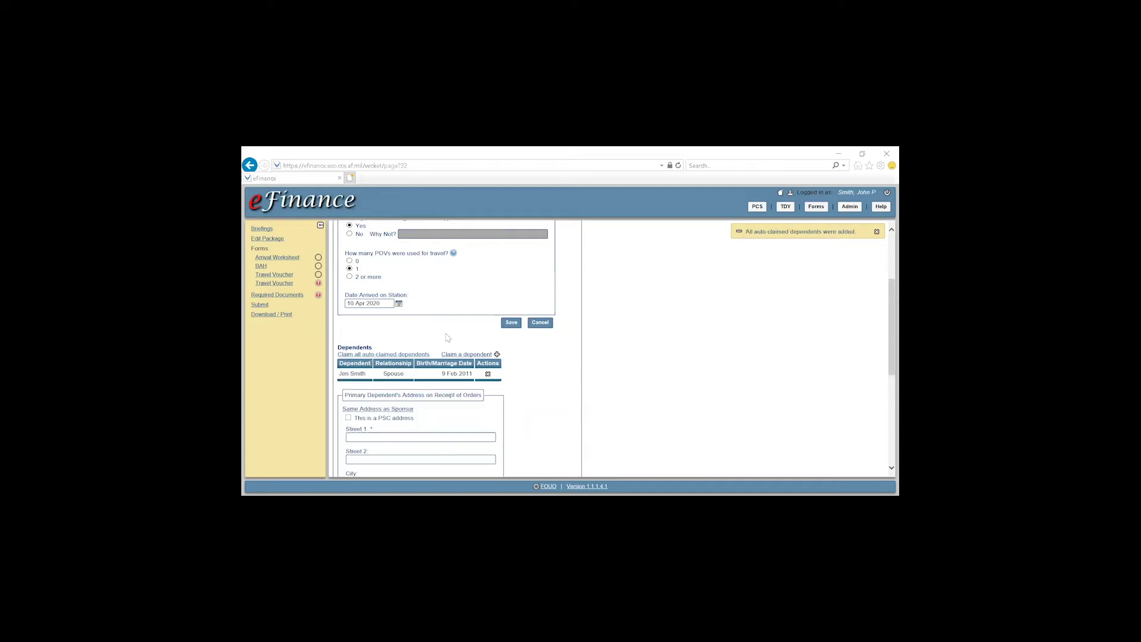
{"action": "scroll", "coordinate": [447, 338], "scroll_direction": "down", "scroll_amount": 1}
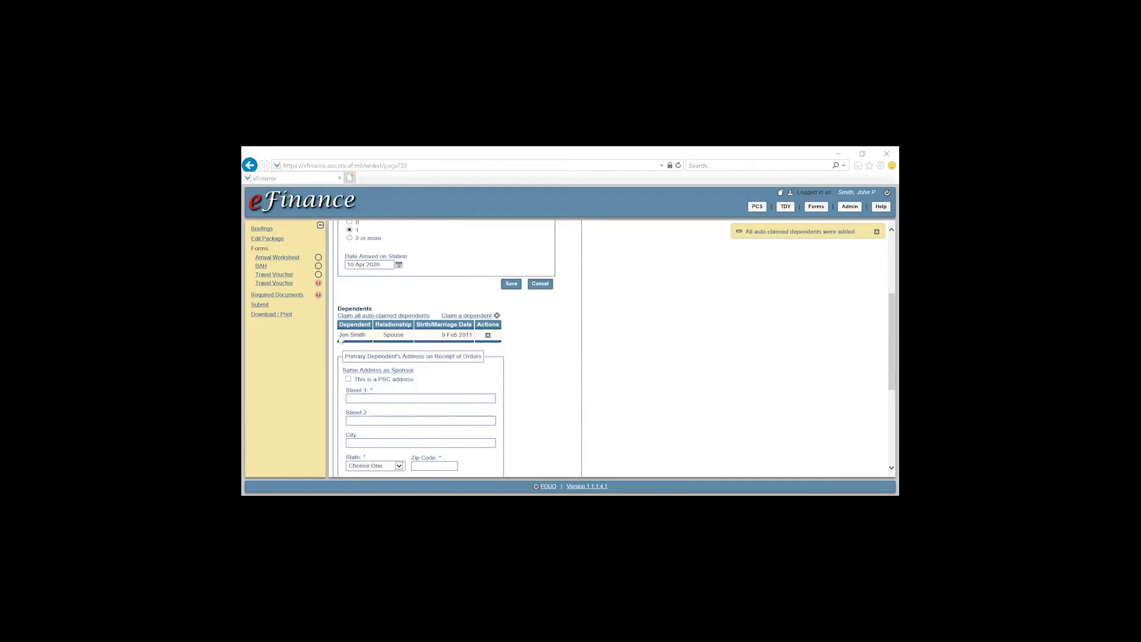
{"action": "left_click_drag", "start_coordinate": [338, 335], "coordinate": [422, 371]}
{"action": "scroll", "coordinate": [423, 371], "scroll_direction": "down", "scroll_amount": 1}
{"action": "left_click", "coordinate": [412, 360]}
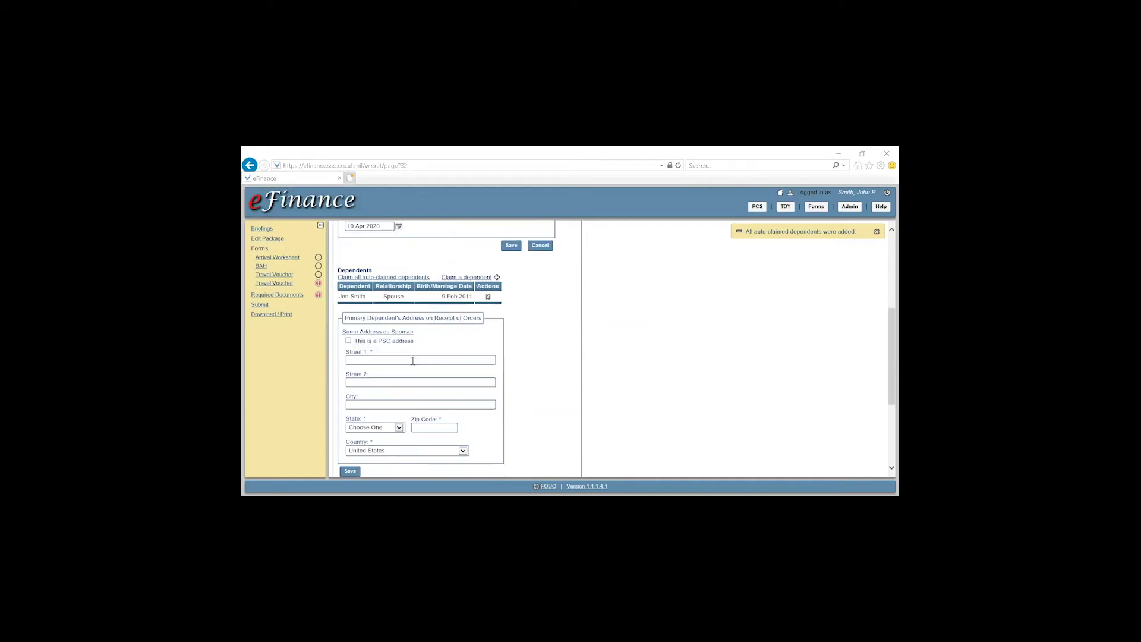
Step: Fill in and save the primary dependent's street, city, state and zip code on receipt of orders
{"action": "left_click", "coordinate": [412, 361]}
{"action": "left_click", "coordinate": [418, 404]}
{"action": "type", "text": "Ta"}
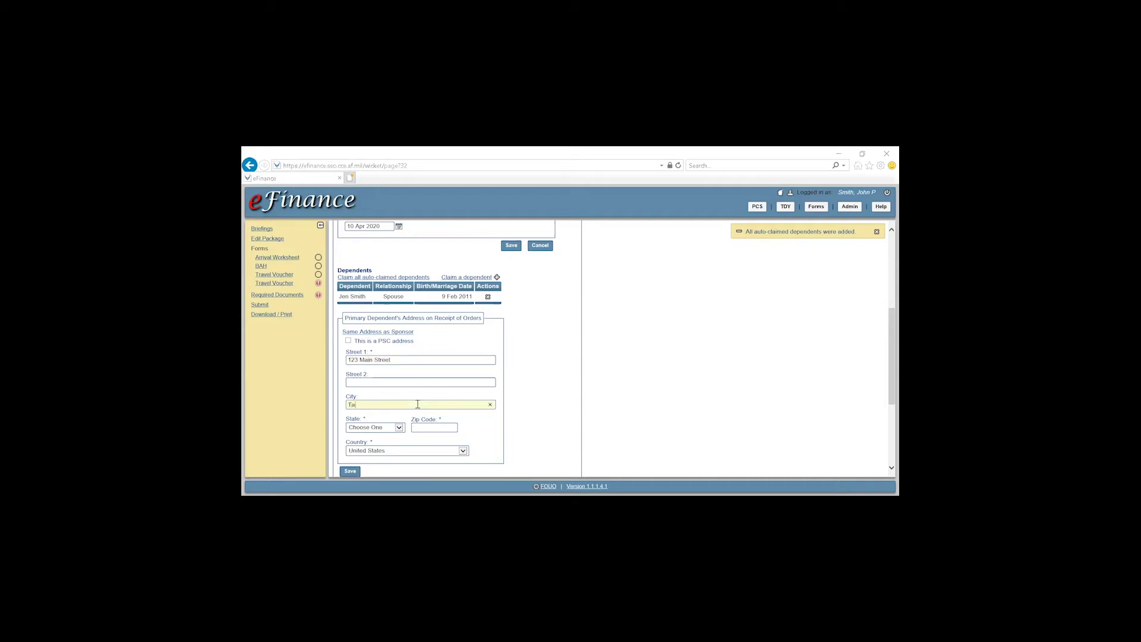
{"action": "type", "text": "mpa"}
{"action": "key", "text": "Tab"}
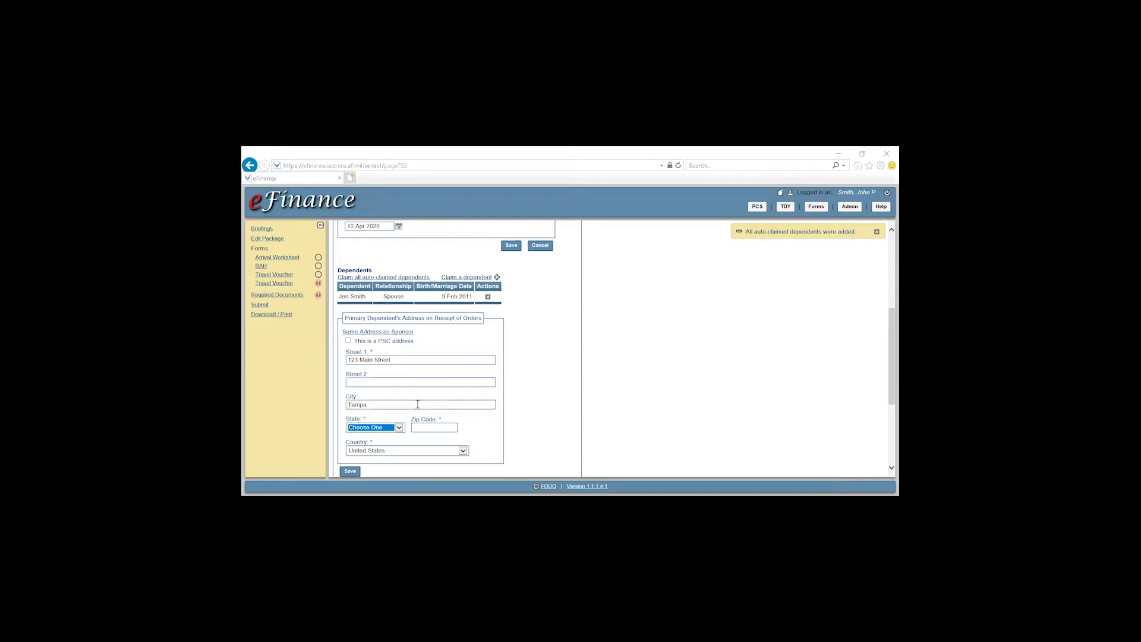
{"action": "key", "text": "f"}
{"action": "key", "text": "Tab"}
{"action": "type", "text": "111"}
{"action": "left_click", "coordinate": [349, 472]}
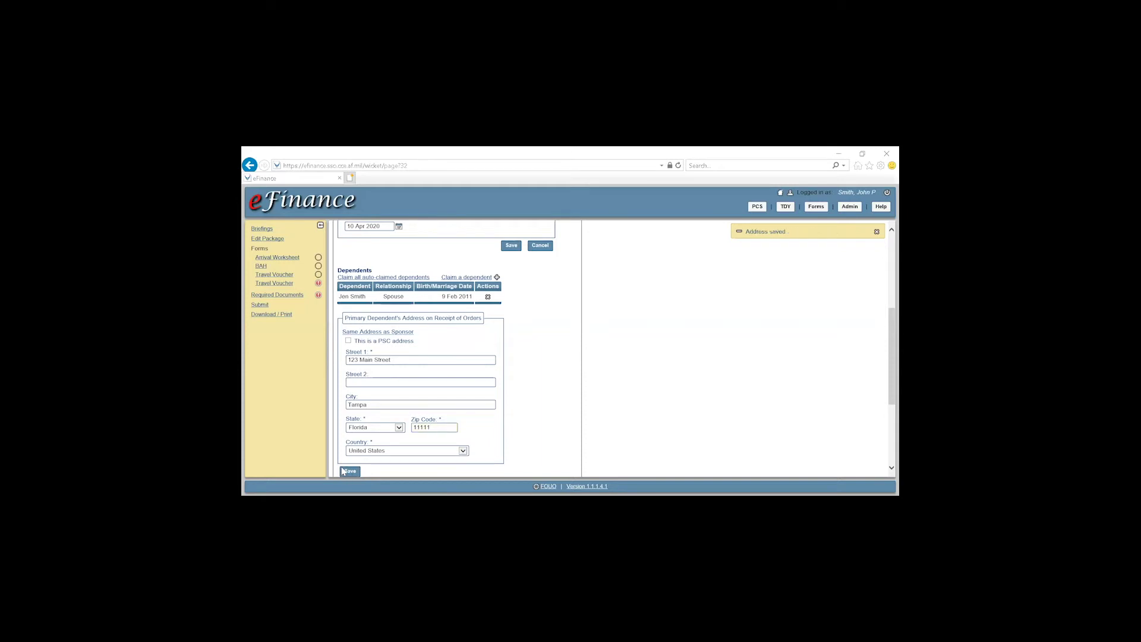
{"action": "scroll", "coordinate": [459, 385], "scroll_direction": "down", "scroll_amount": 2}
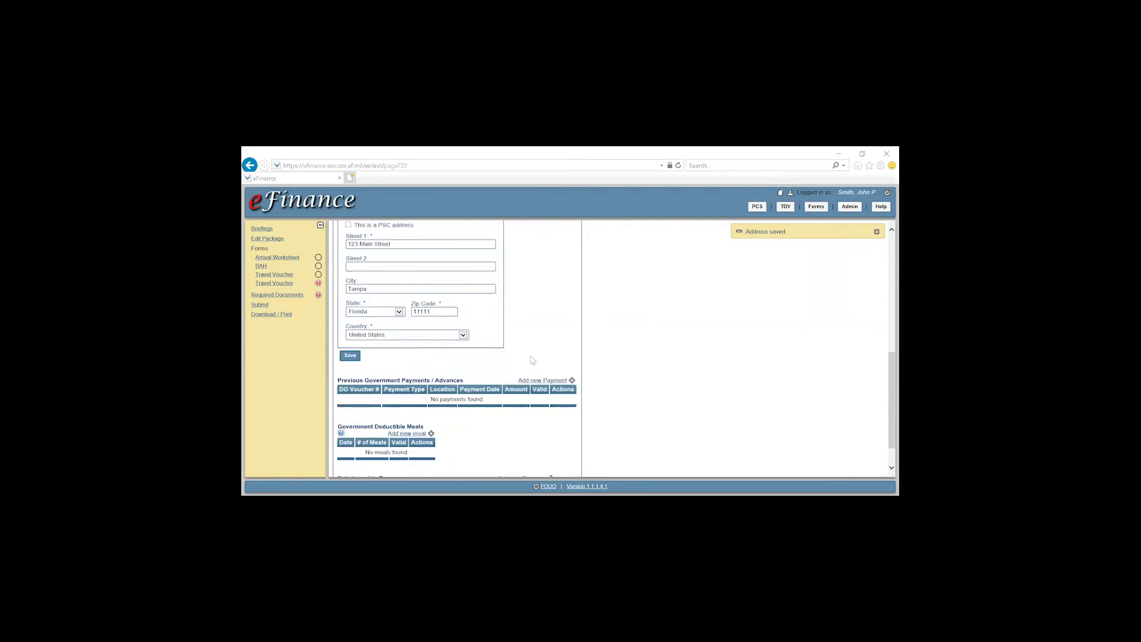
{"action": "scroll", "coordinate": [532, 360], "scroll_direction": "down", "scroll_amount": 1}
Step: Review the previous payments and Reimbursable Expenses sections of the form
{"action": "left_click_drag", "start_coordinate": [343, 345], "coordinate": [451, 345]}
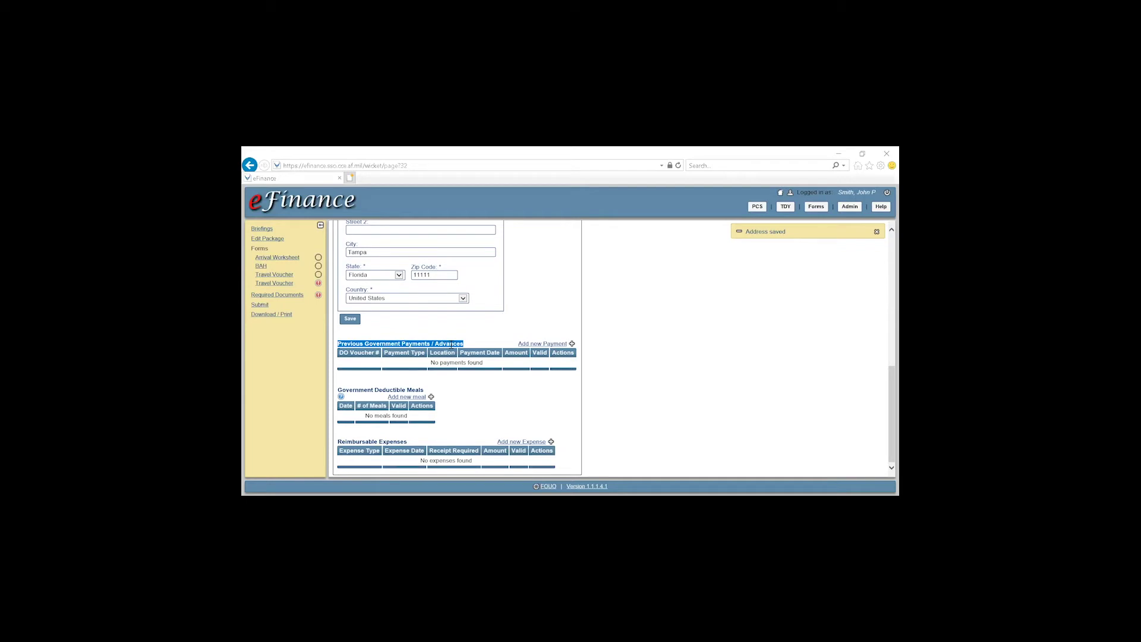
{"action": "left_click_drag", "start_coordinate": [450, 344], "coordinate": [420, 388]}
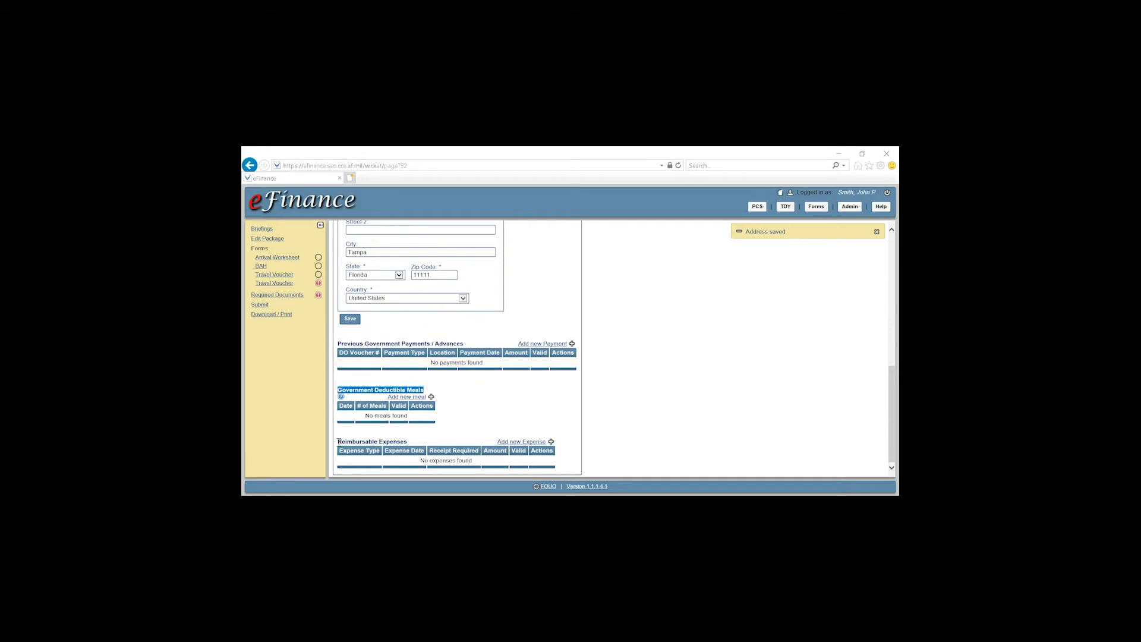
{"action": "left_click_drag", "start_coordinate": [338, 441], "coordinate": [407, 441]}
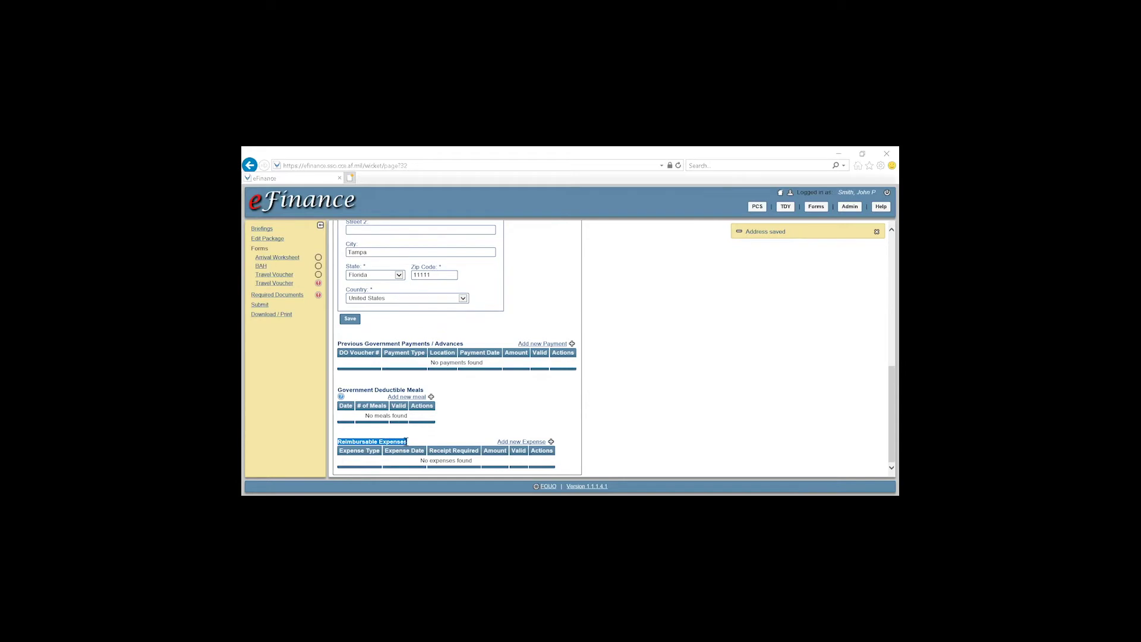
{"action": "left_click", "coordinate": [456, 431]}
Step: Add a Commercial airfare expense dated 10 Apr 2020 for 200.00
{"action": "left_click", "coordinate": [517, 442]}
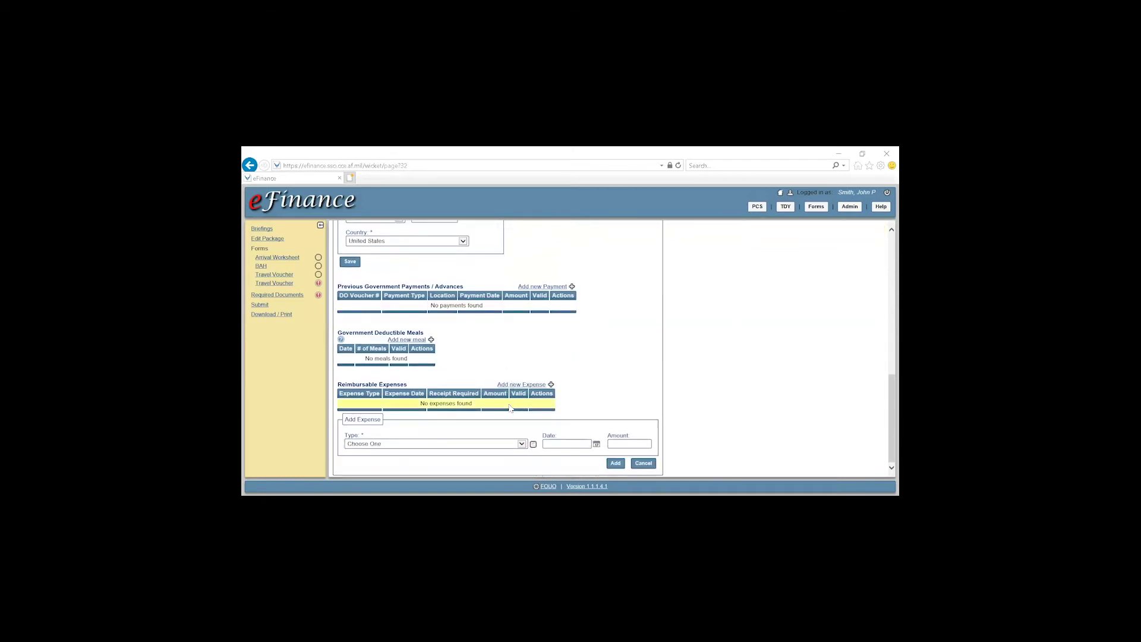
{"action": "left_click", "coordinate": [421, 444]}
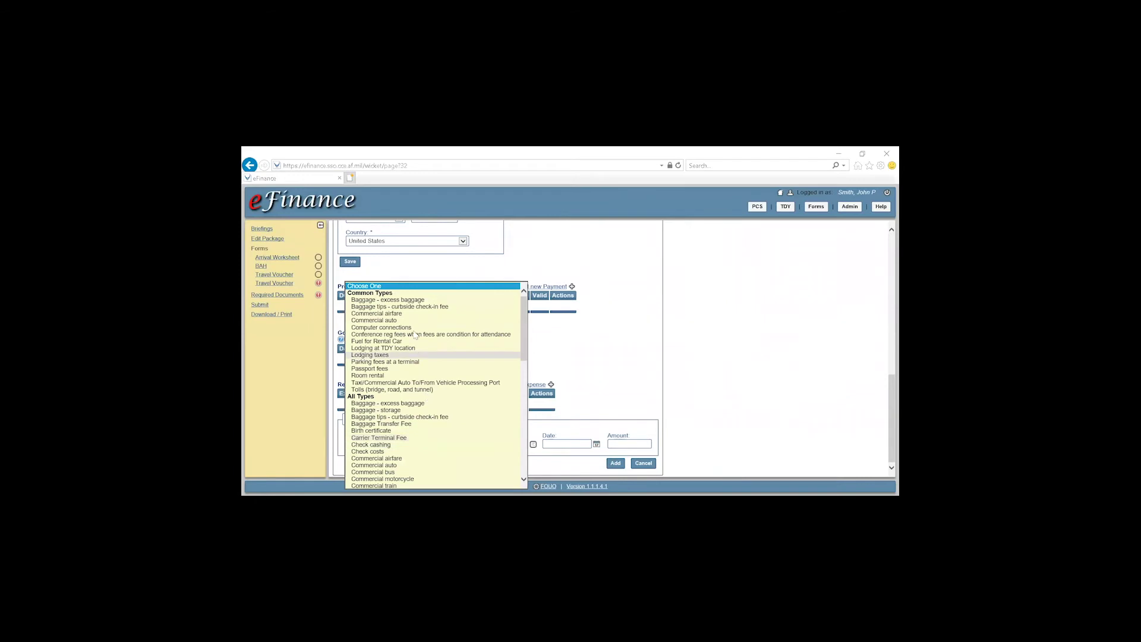
{"action": "left_click", "coordinate": [409, 315]}
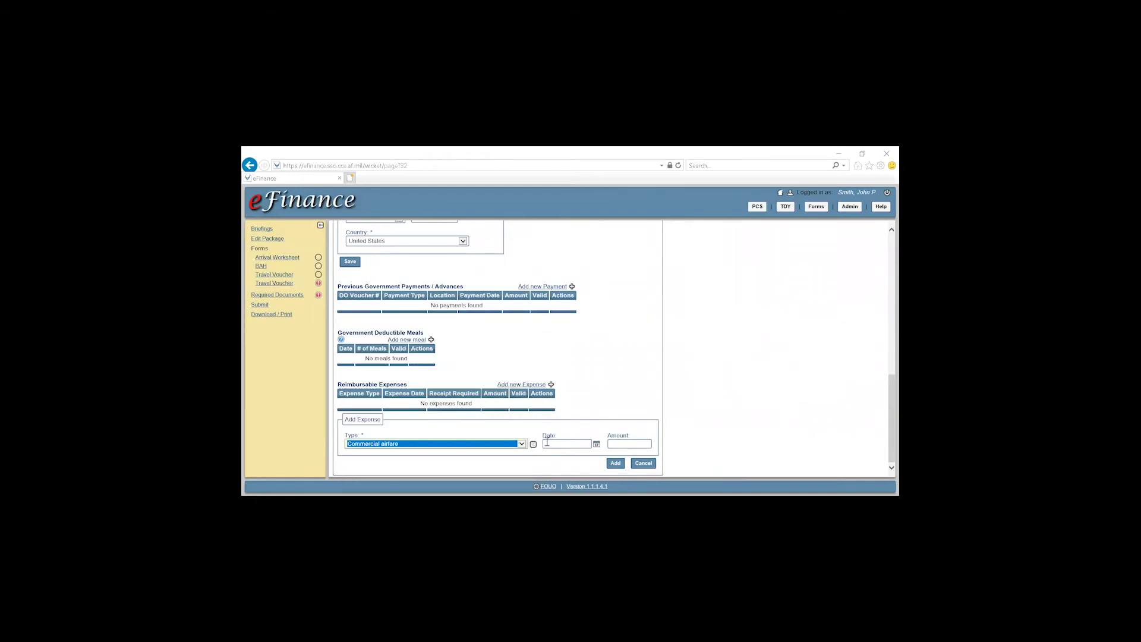
{"action": "left_click", "coordinate": [596, 445]}
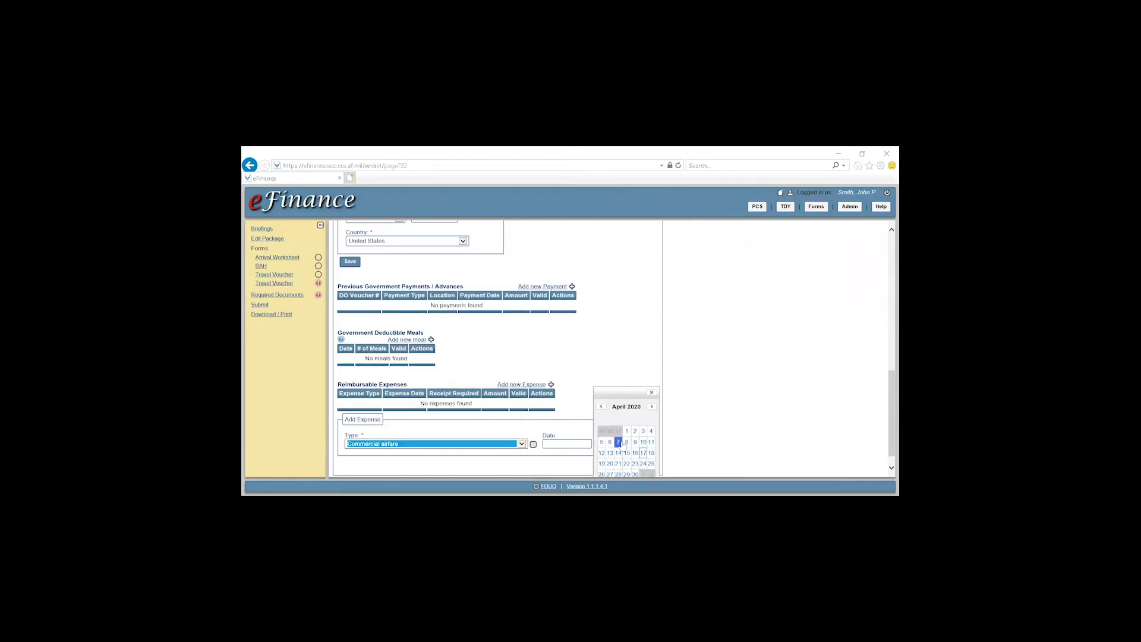
{"action": "left_click", "coordinate": [643, 442]}
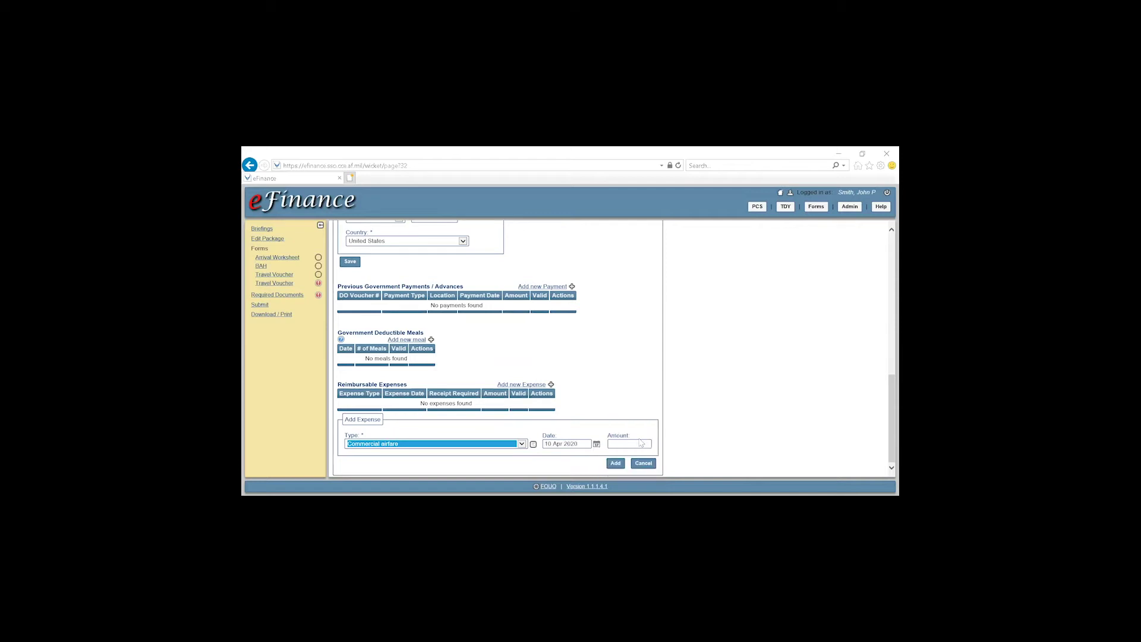
{"action": "left_click", "coordinate": [621, 444]}
{"action": "left_click", "coordinate": [621, 443]}
{"action": "type", "text": "200.00"}
{"action": "left_click", "coordinate": [615, 464]}
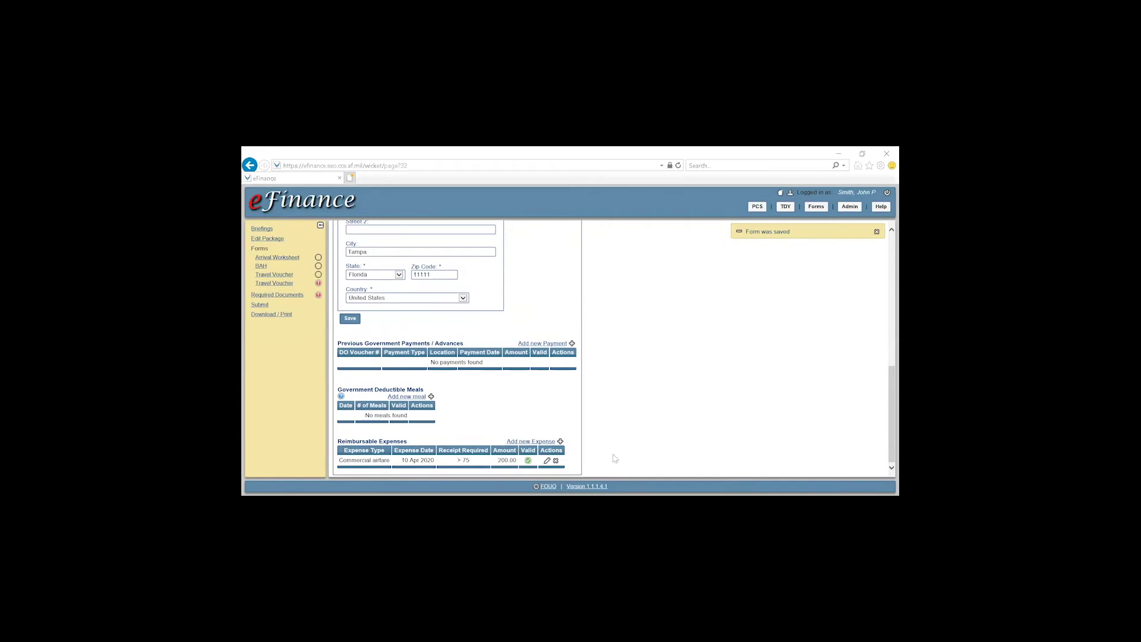
{"action": "scroll", "coordinate": [602, 449], "scroll_direction": "up", "scroll_amount": 5}
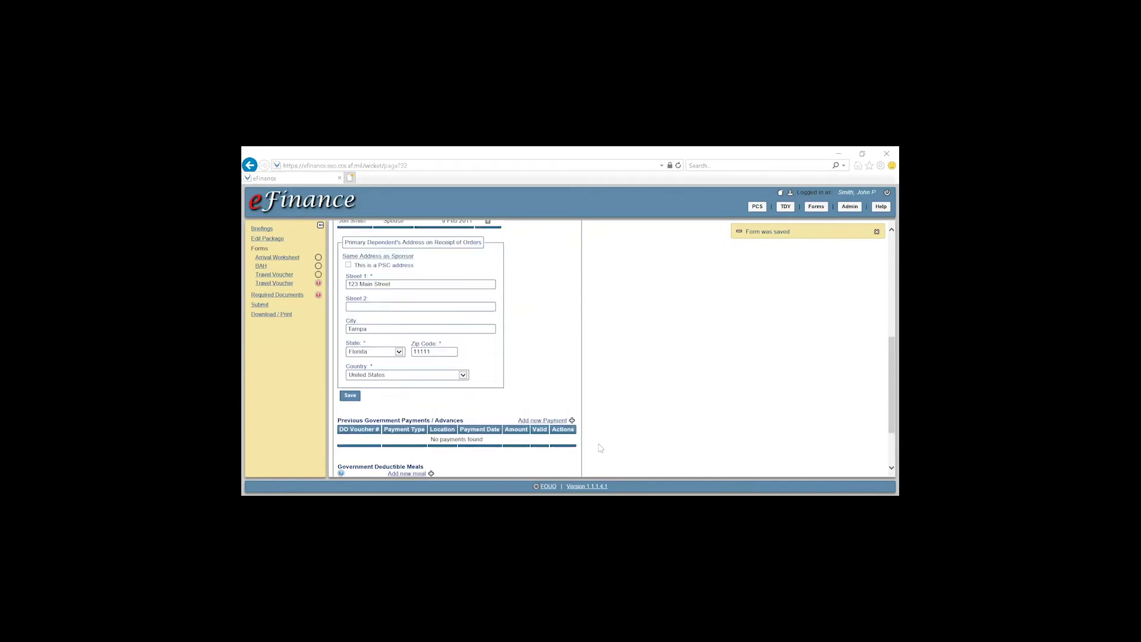
Step: On the Itinerary tab, save Tampa, FL as the departure location
{"action": "scroll", "coordinate": [601, 446], "scroll_direction": "up", "scroll_amount": 3}
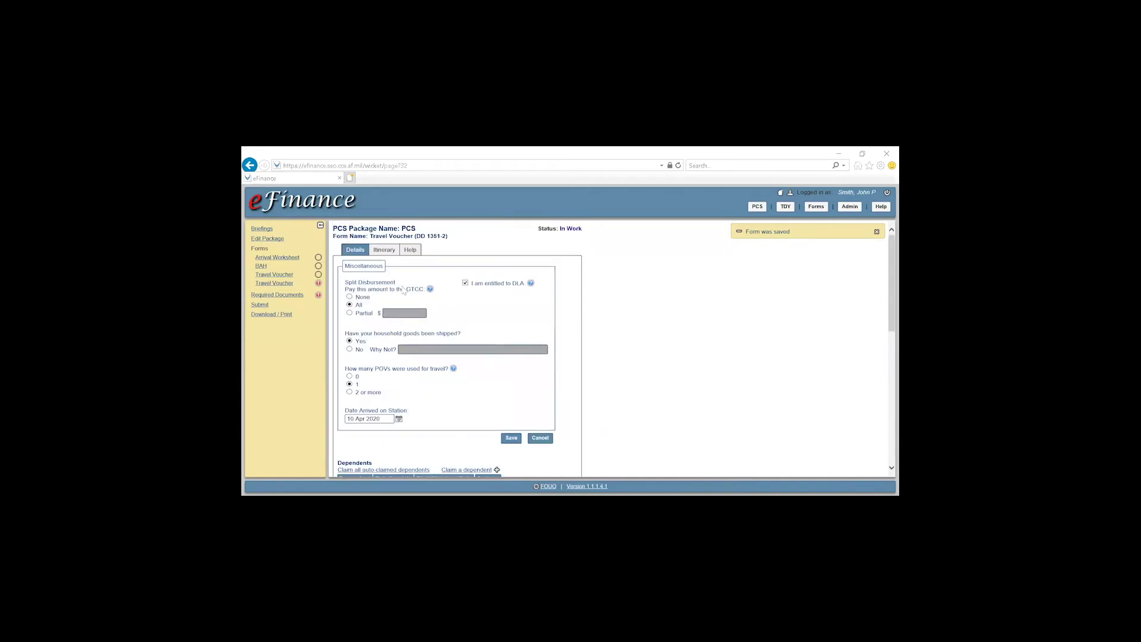
{"action": "left_click", "coordinate": [384, 250]}
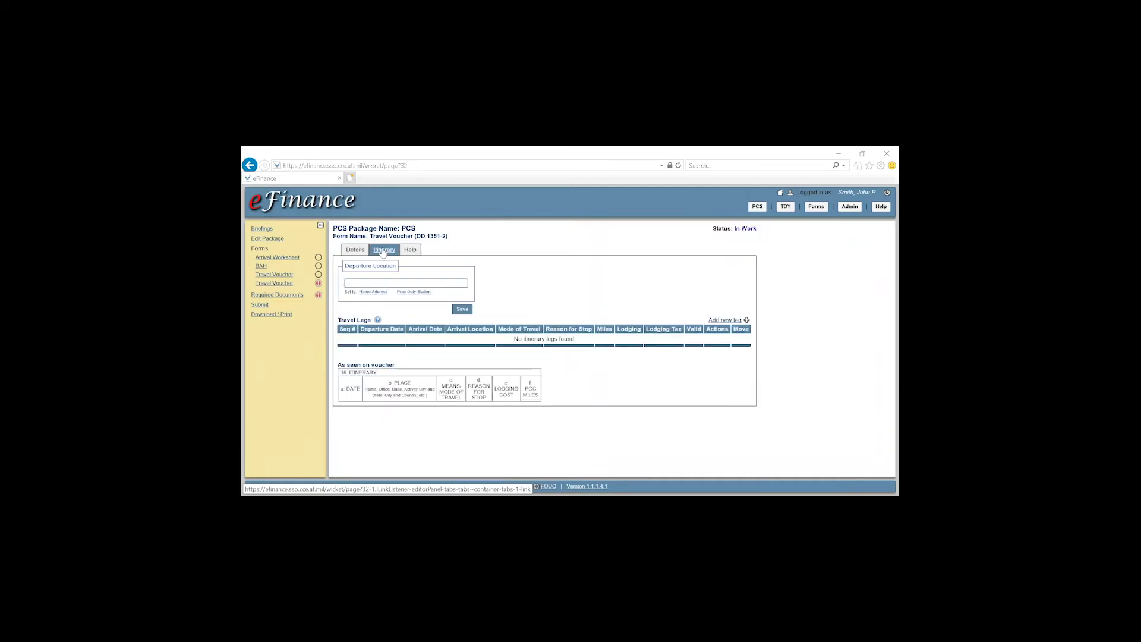
{"action": "left_click", "coordinate": [421, 282]}
{"action": "type", "text": "ampa, FL"}
{"action": "left_click", "coordinate": [461, 310]}
{"action": "left_click", "coordinate": [462, 310]}
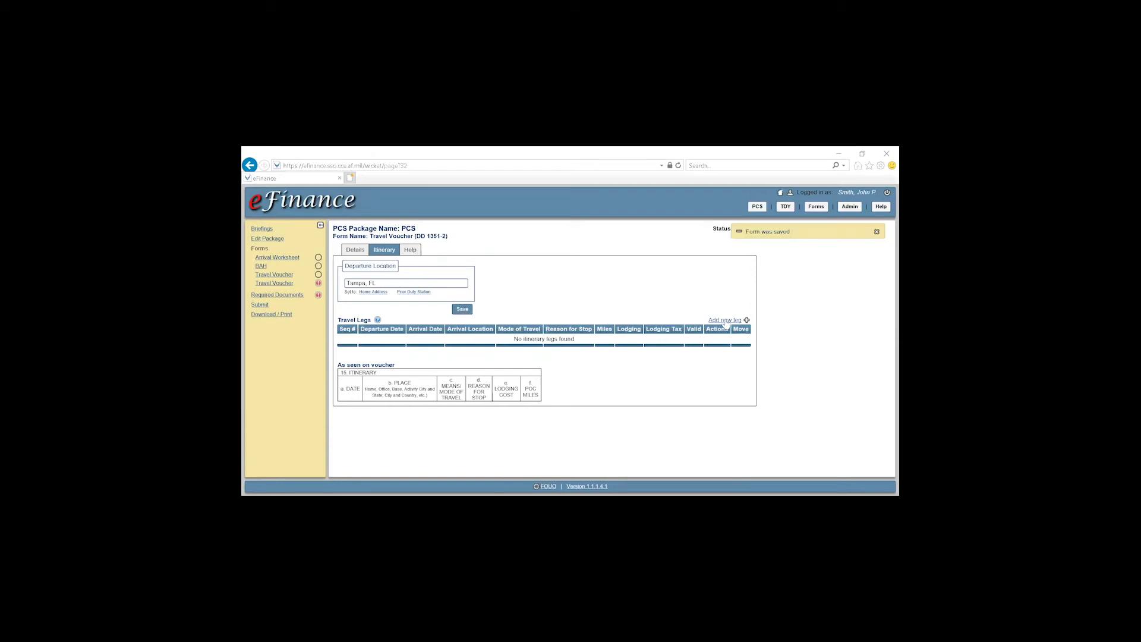
Step: Add leg 1: 10 Apr 2020, PA - Private Auto to Tampa Airport, FL, reason AT
{"action": "left_click", "coordinate": [725, 321]}
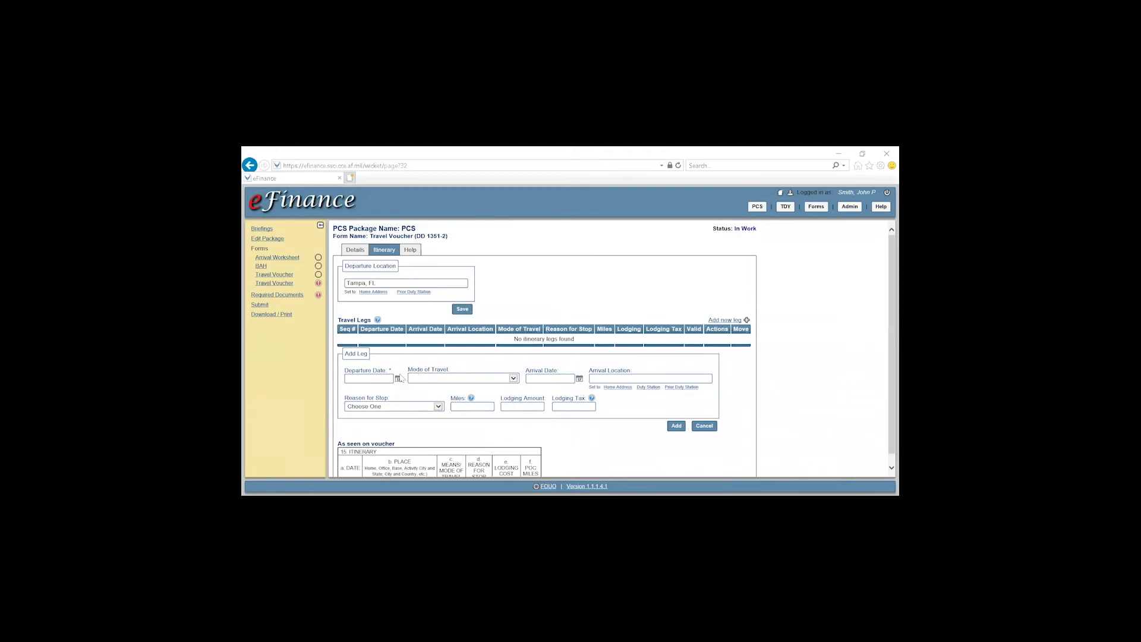
{"action": "left_click", "coordinate": [398, 379]}
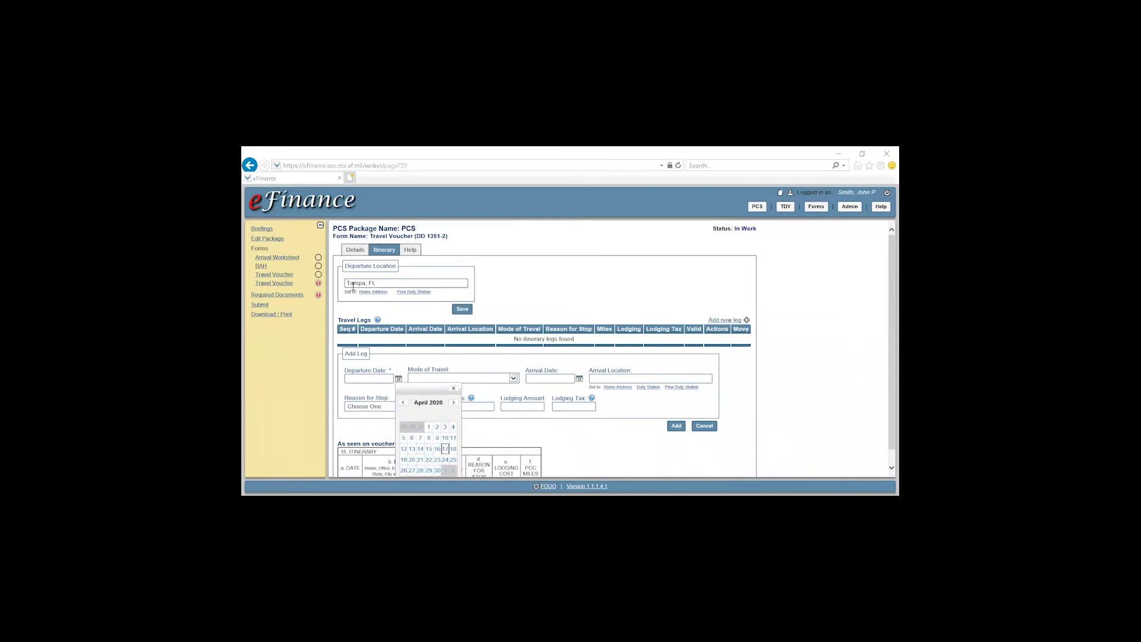
{"action": "left_click", "coordinate": [445, 440]}
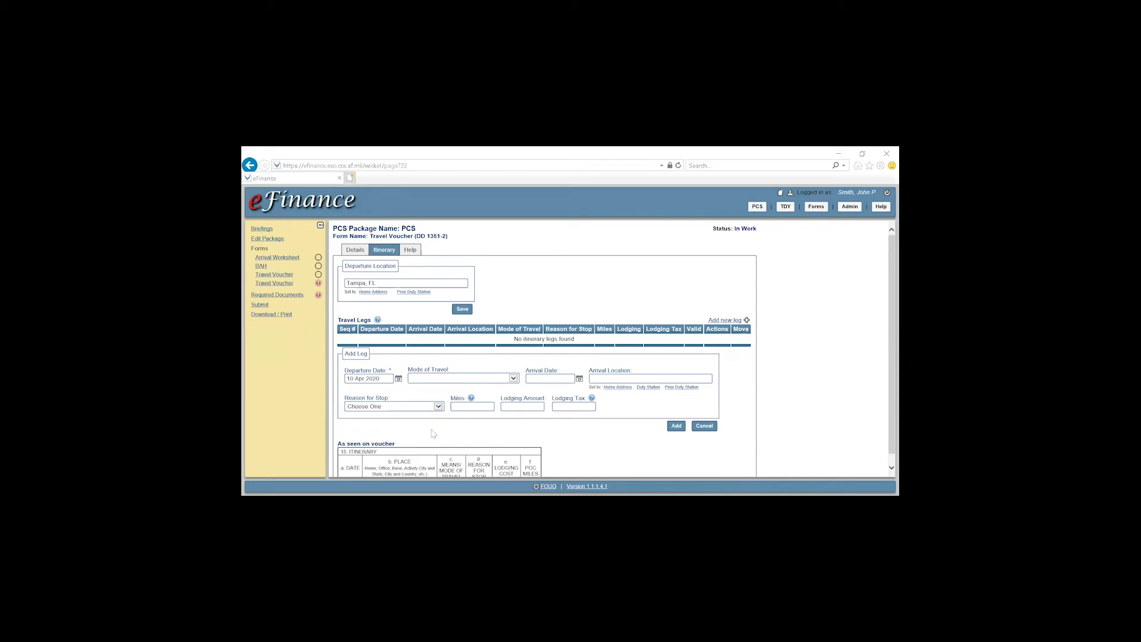
{"action": "left_click", "coordinate": [447, 378]}
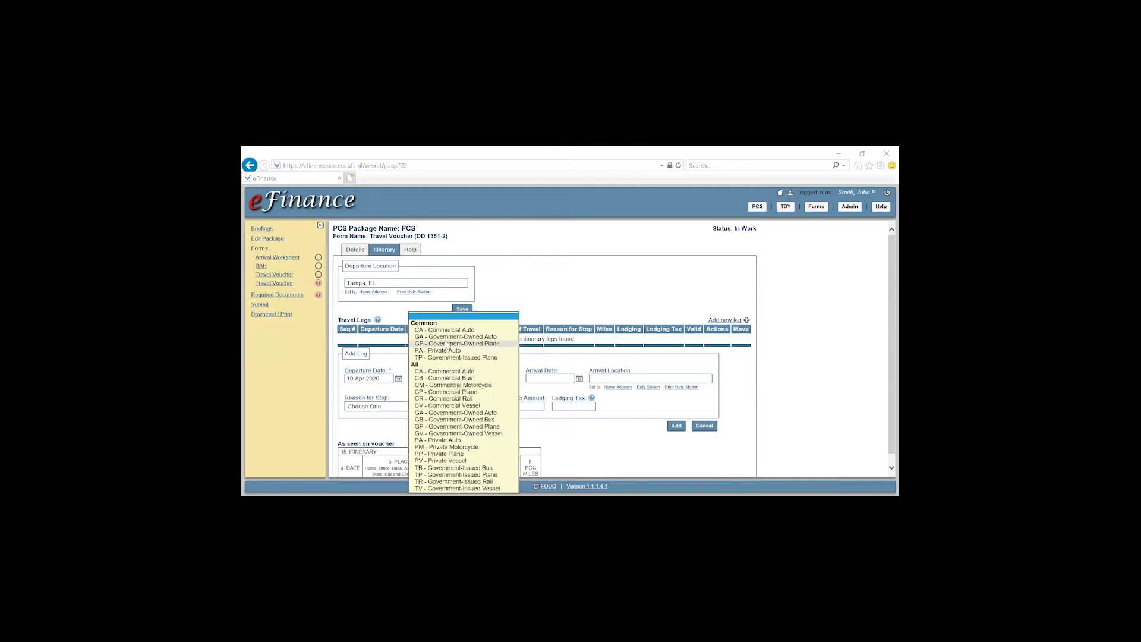
{"action": "left_click", "coordinate": [447, 351]}
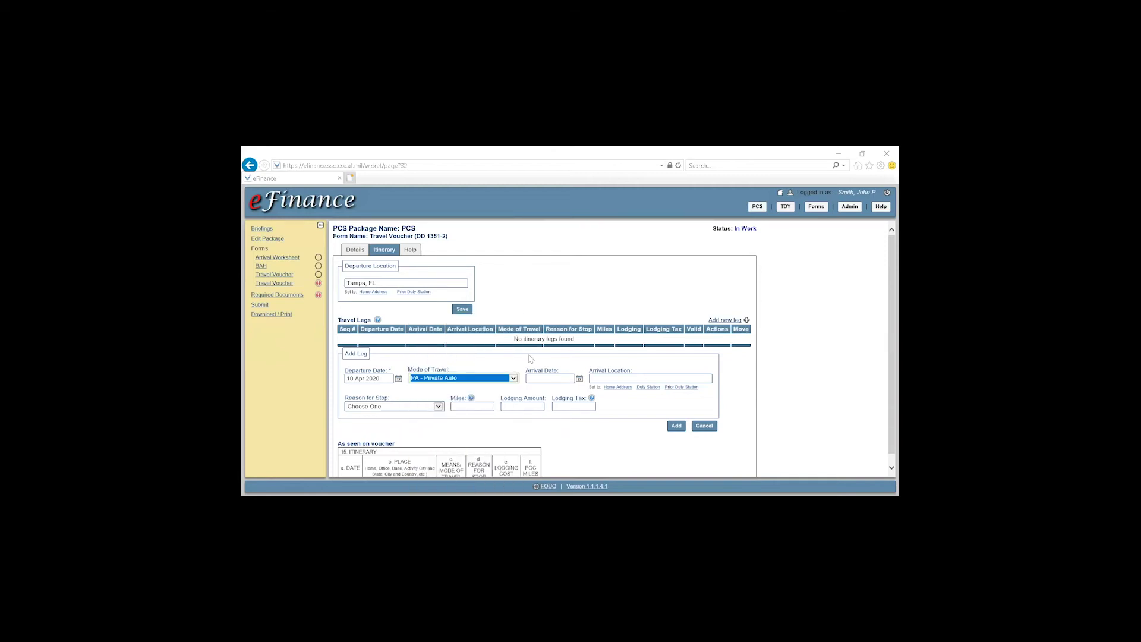
{"action": "left_click", "coordinate": [579, 380]}
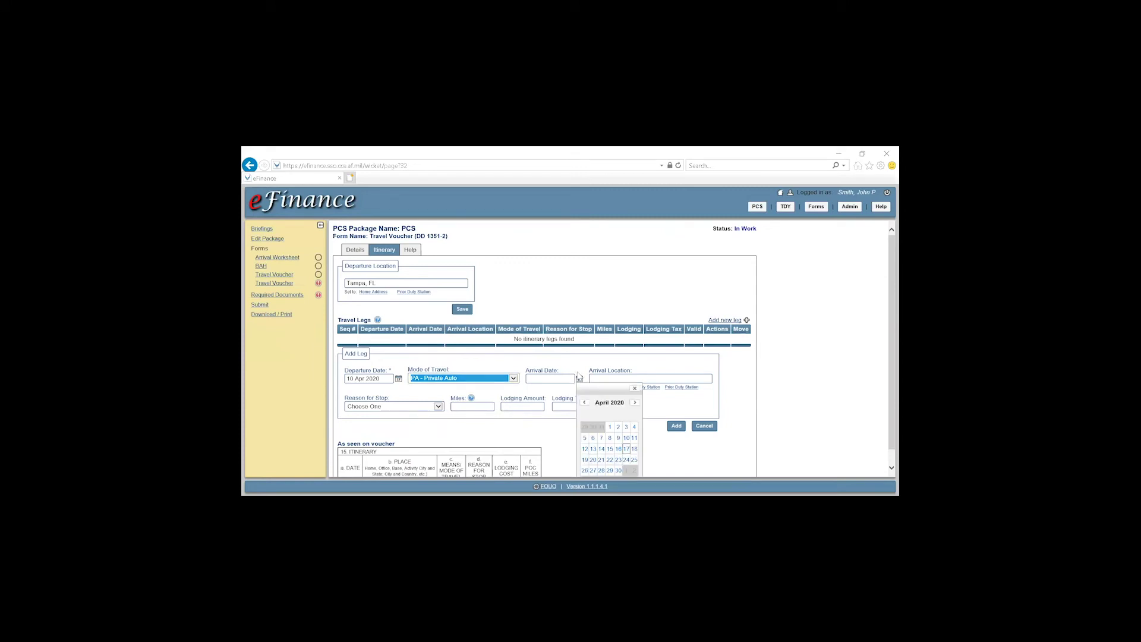
{"action": "left_click", "coordinate": [626, 438]}
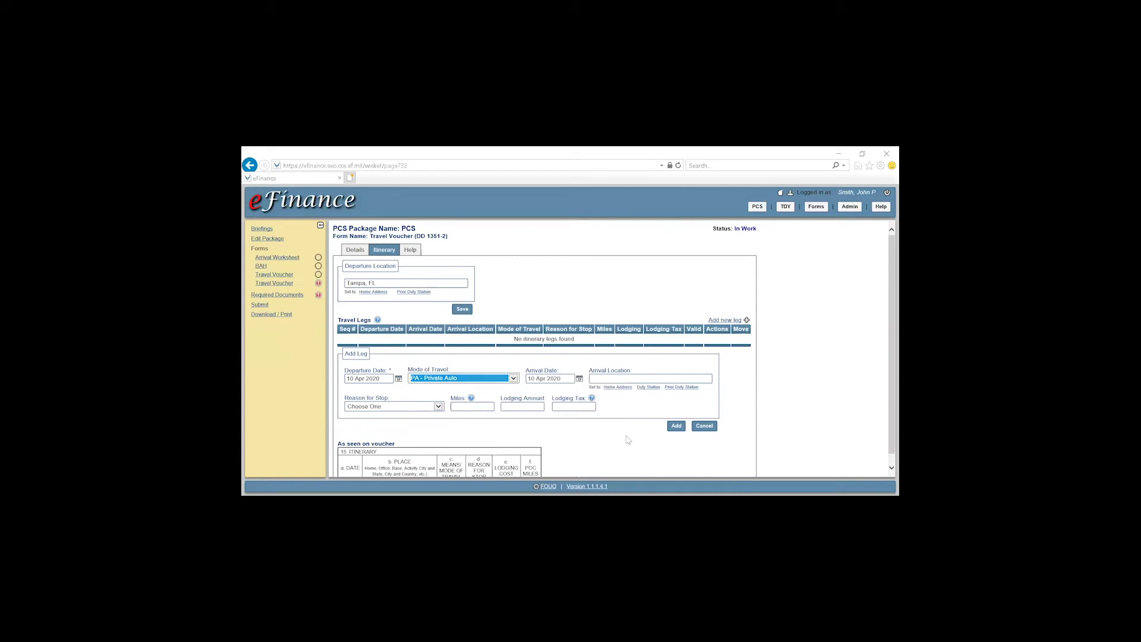
{"action": "left_click", "coordinate": [600, 379]}
{"action": "type", "text": "Tampa Airport, FL"}
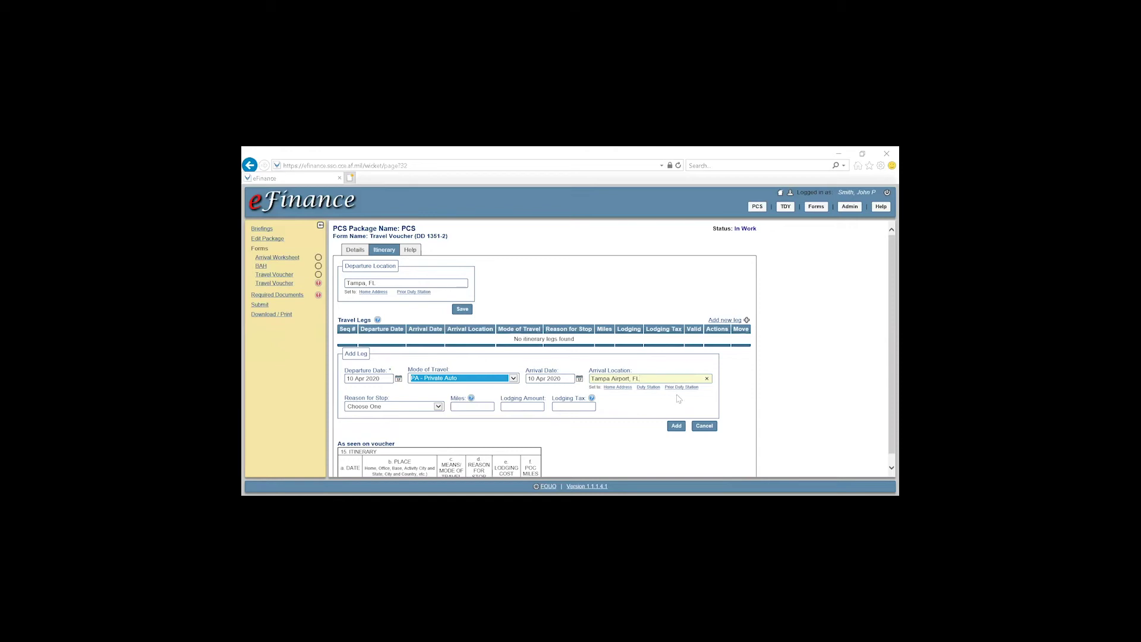
{"action": "left_click", "coordinate": [415, 409]}
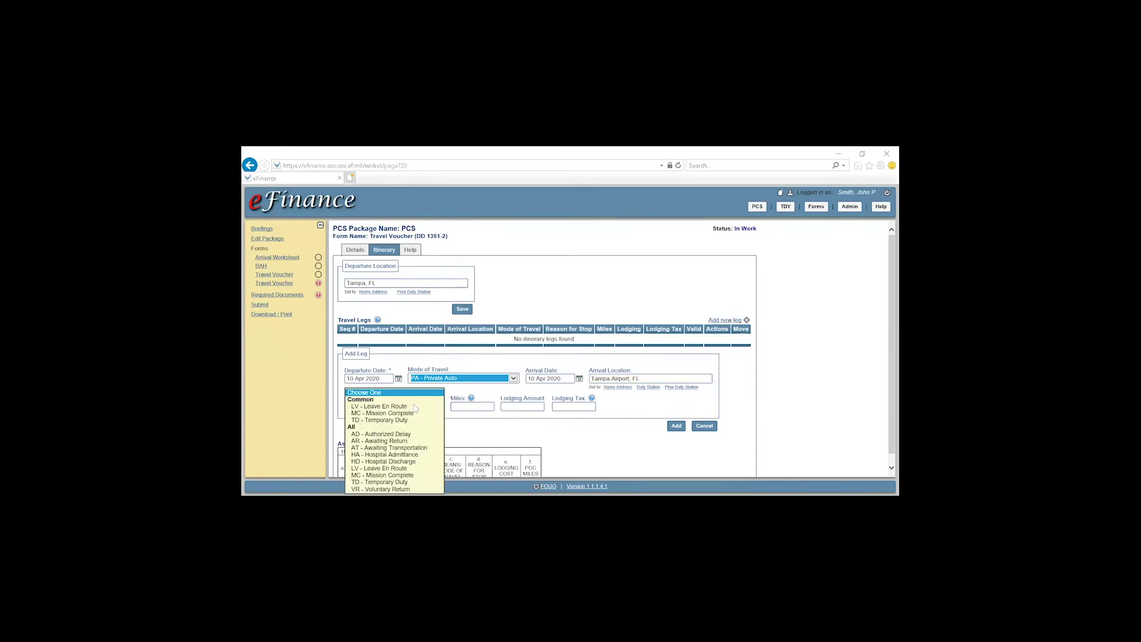
{"action": "left_click", "coordinate": [408, 449]}
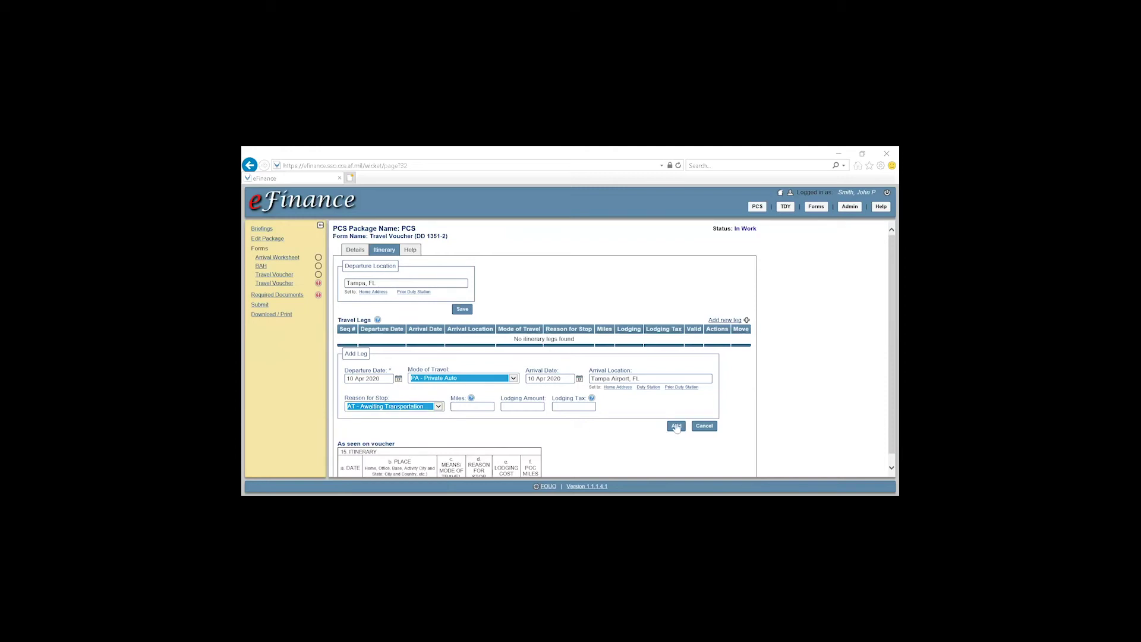
{"action": "left_click", "coordinate": [676, 426]}
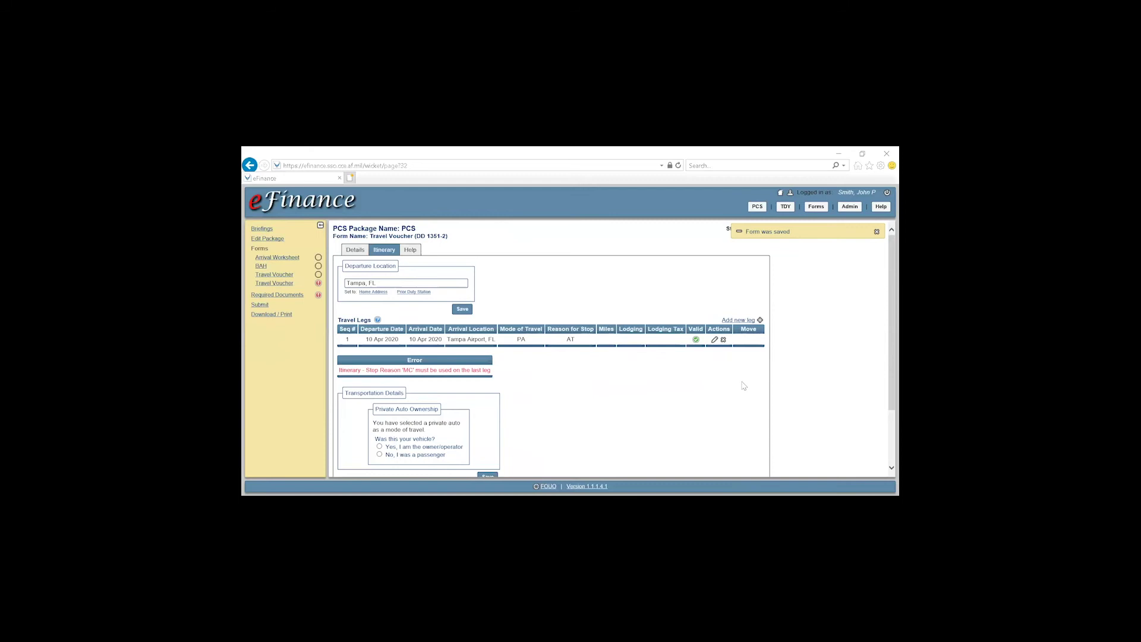
Step: Add leg 2: 10 Apr 2020, CP - Commercial Plane to Atlanta Airport, GA, reason AT
{"action": "left_click", "coordinate": [742, 321]}
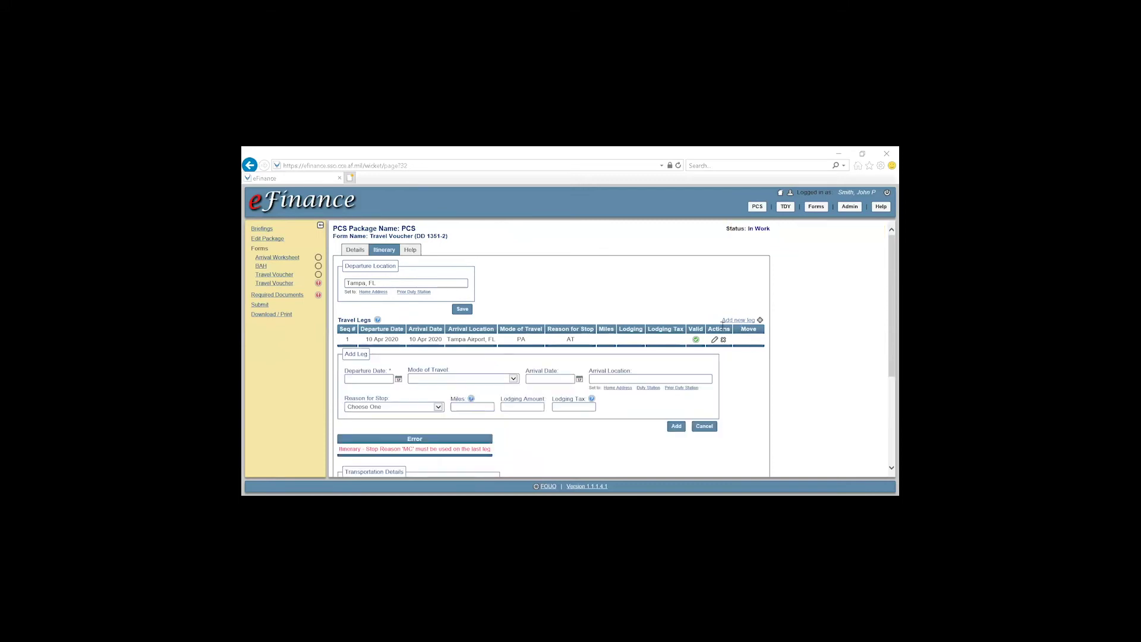
{"action": "left_click", "coordinate": [398, 379]}
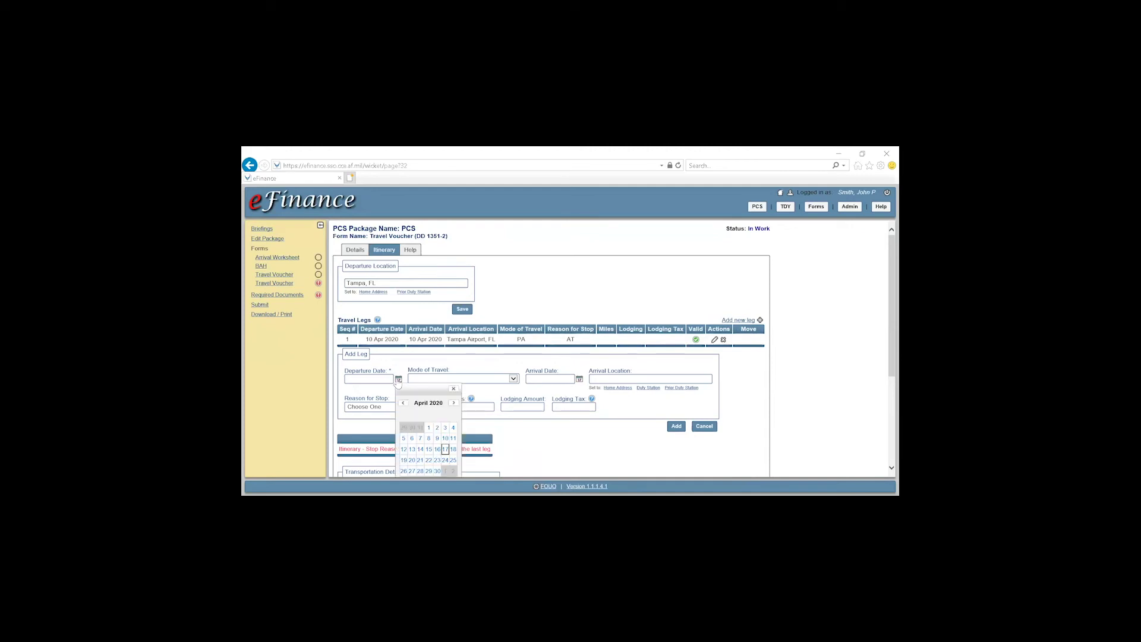
{"action": "left_click", "coordinate": [445, 439]}
{"action": "left_click", "coordinate": [440, 381]}
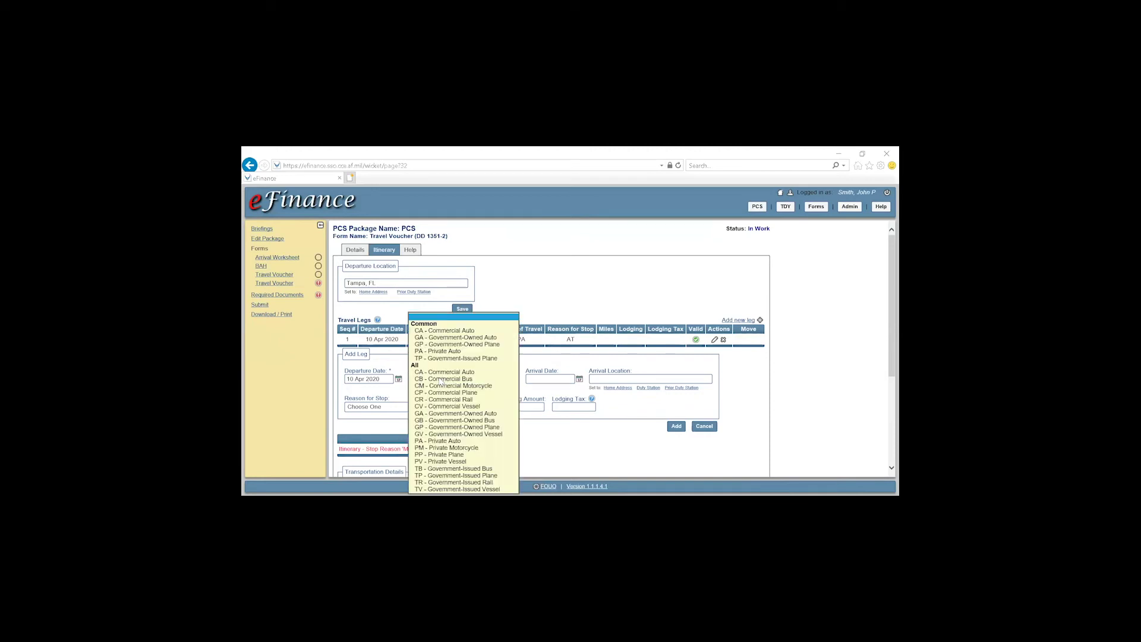
{"action": "left_click", "coordinate": [440, 395]}
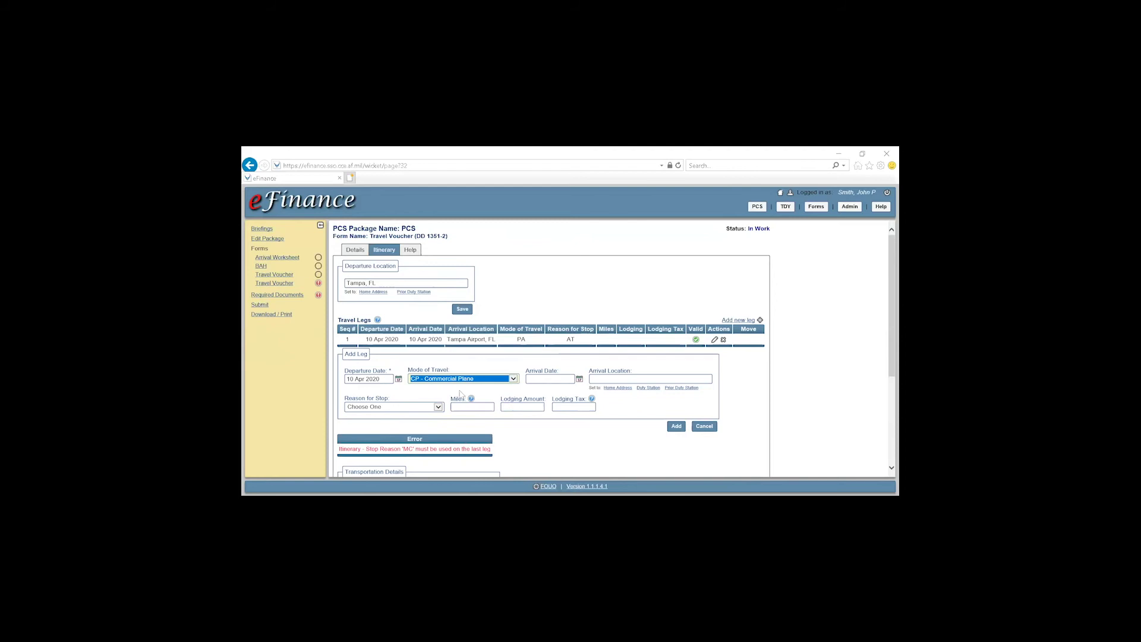
{"action": "left_click", "coordinate": [579, 379]}
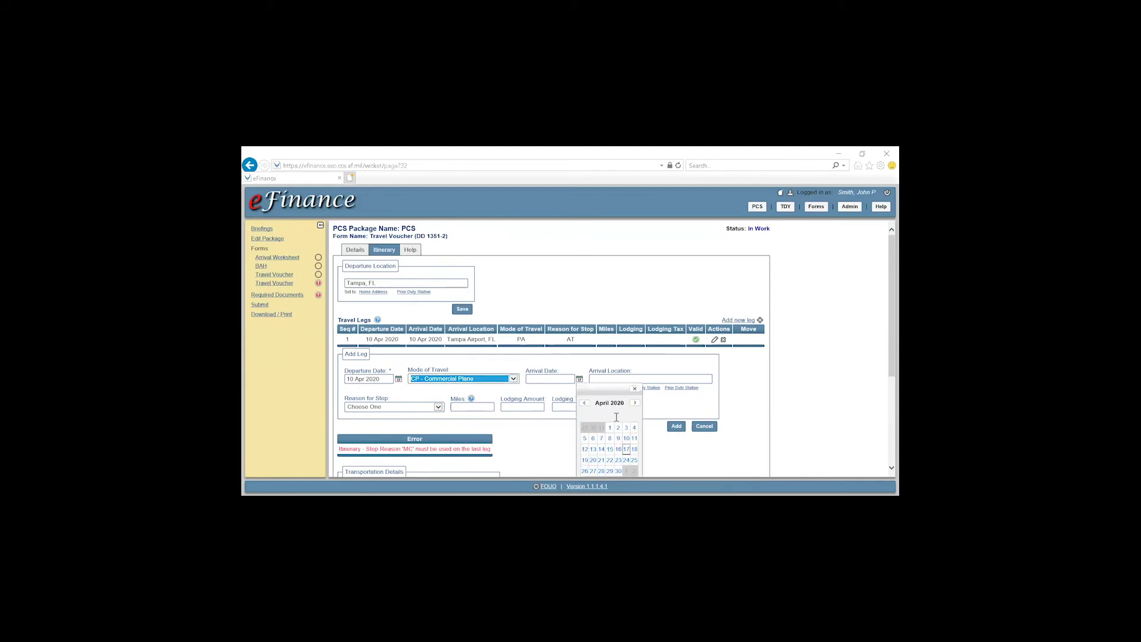
{"action": "left_click", "coordinate": [627, 438]}
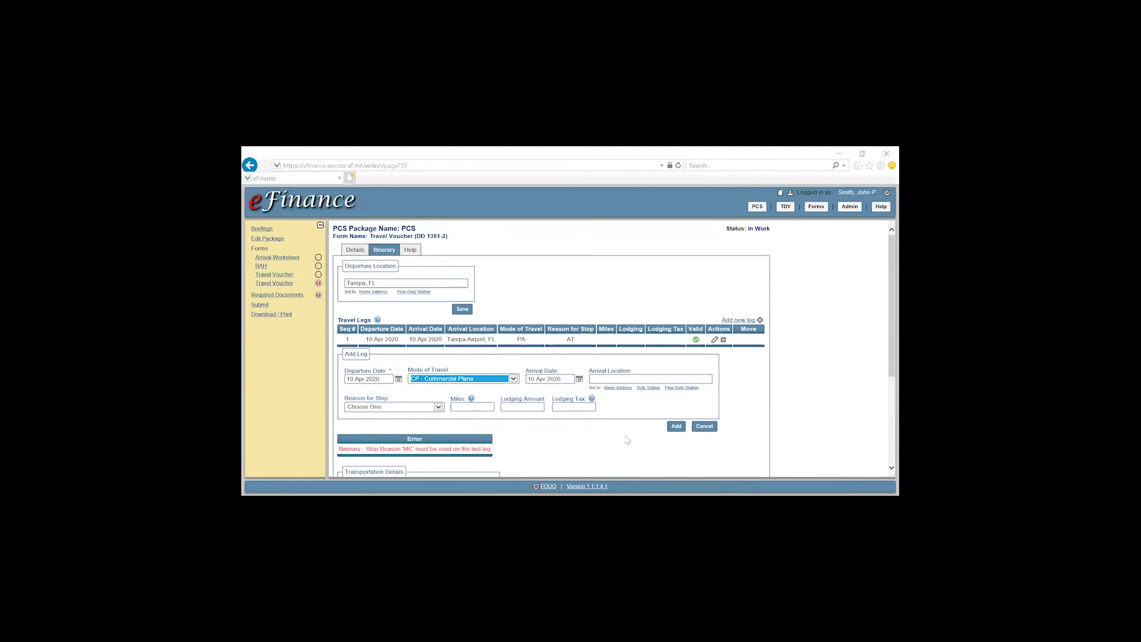
{"action": "left_click", "coordinate": [609, 379]}
{"action": "type", "text": "Atlanta Airport, GA"}
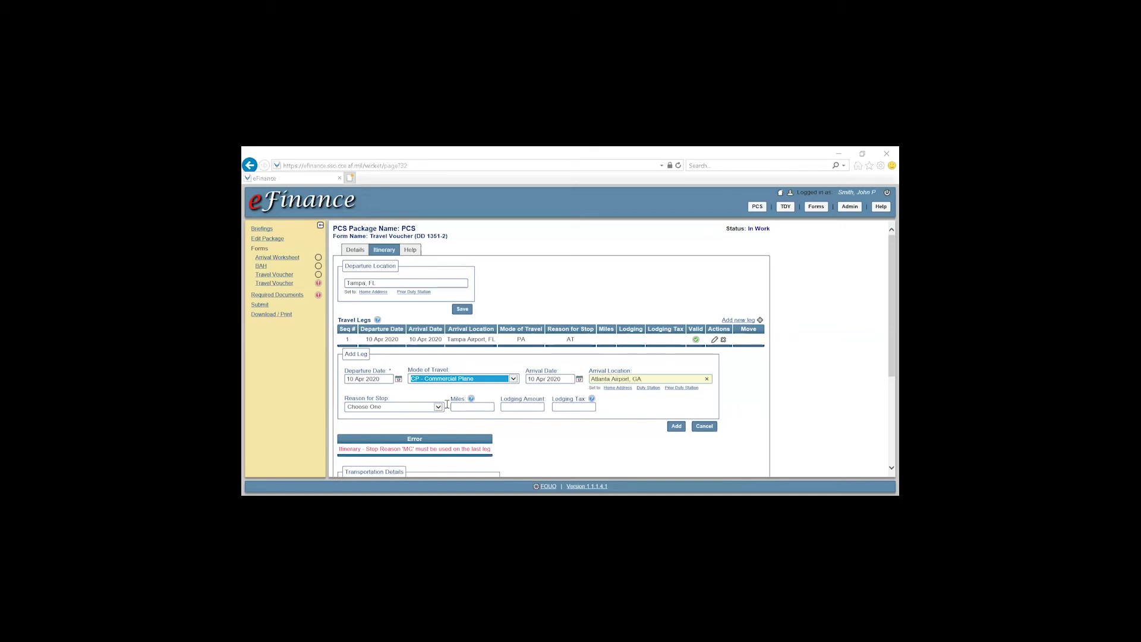
{"action": "left_click", "coordinate": [421, 408]}
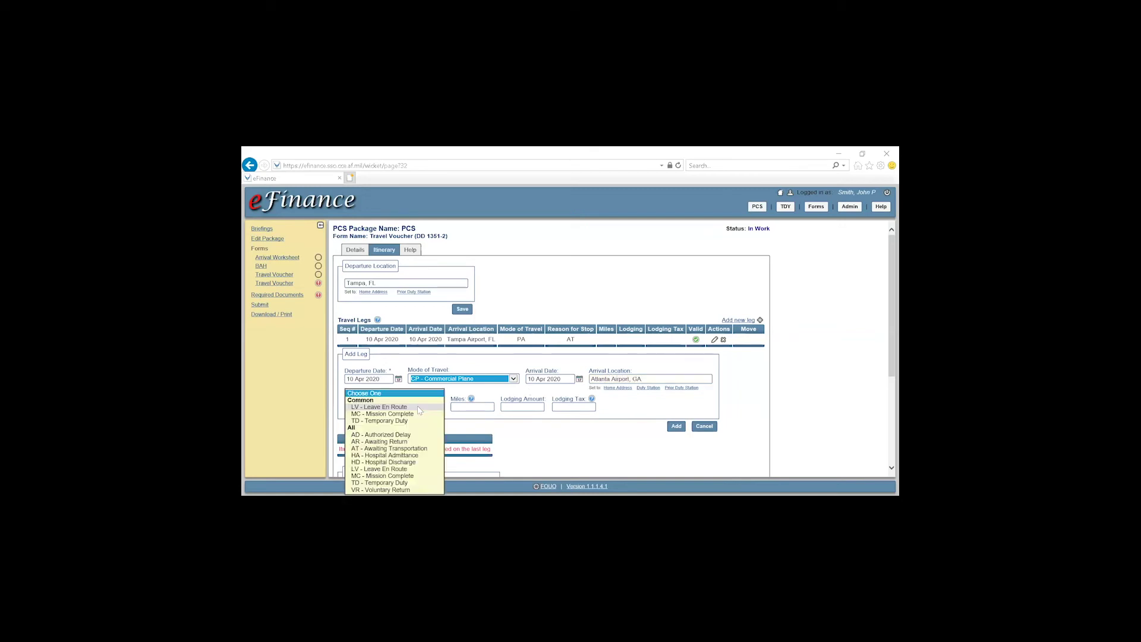
{"action": "left_click", "coordinate": [415, 449]}
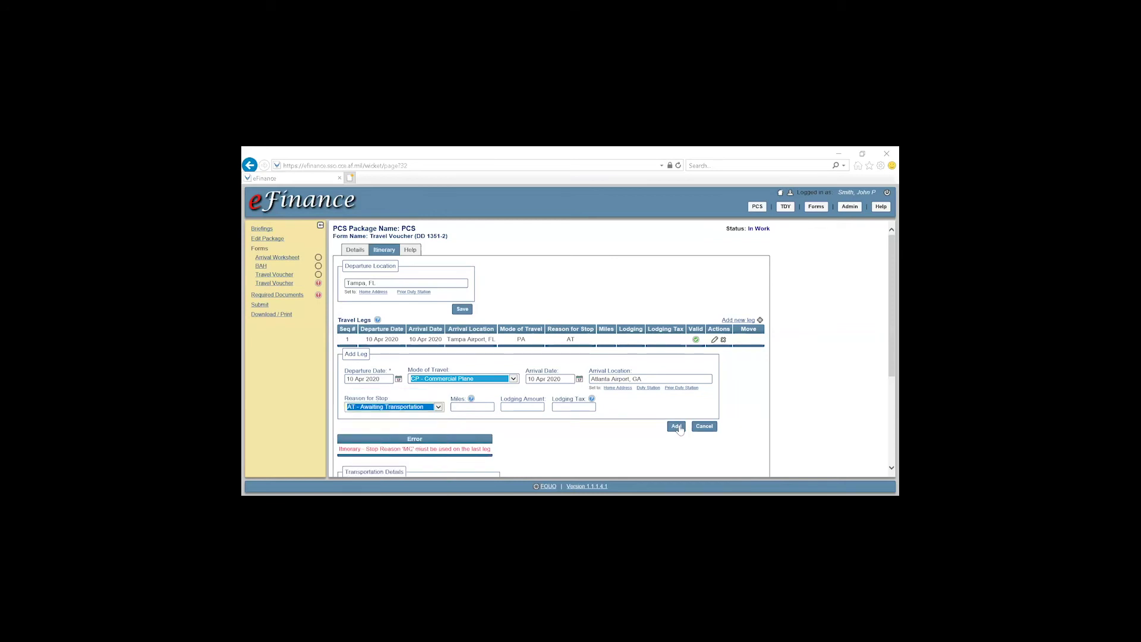
{"action": "left_click", "coordinate": [677, 427]}
Step: Fill in leg 3: 10 Apr 2020, Commercial Plane to Valdosta Airport, GA, reason Awaiting Transportation
{"action": "left_click", "coordinate": [741, 321]}
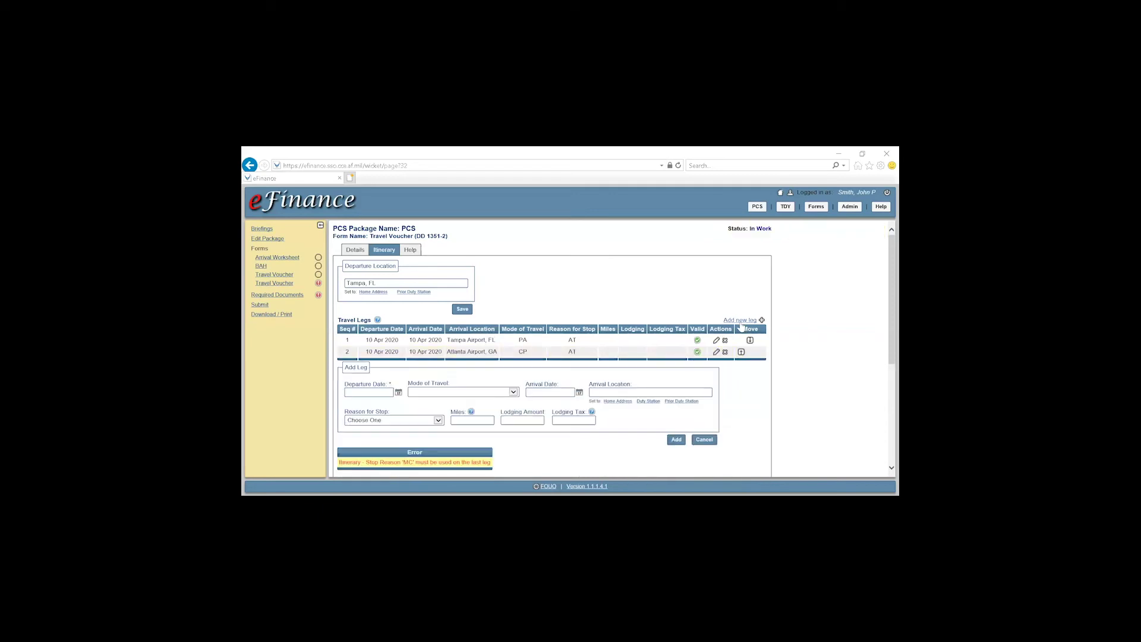
{"action": "left_click", "coordinate": [398, 393]}
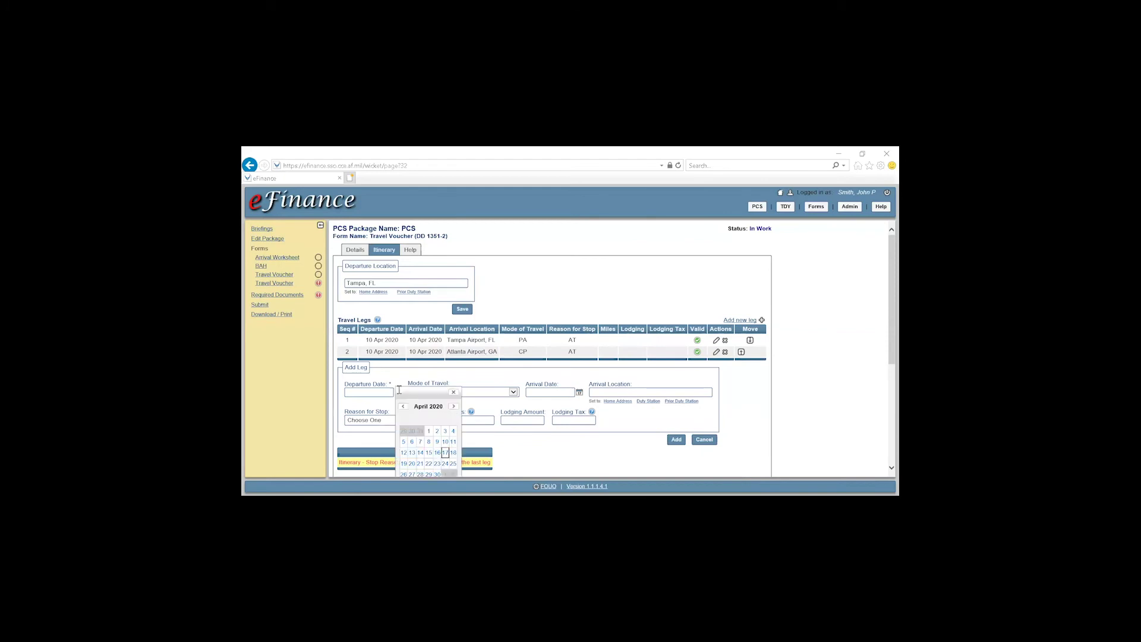
{"action": "left_click", "coordinate": [446, 443]}
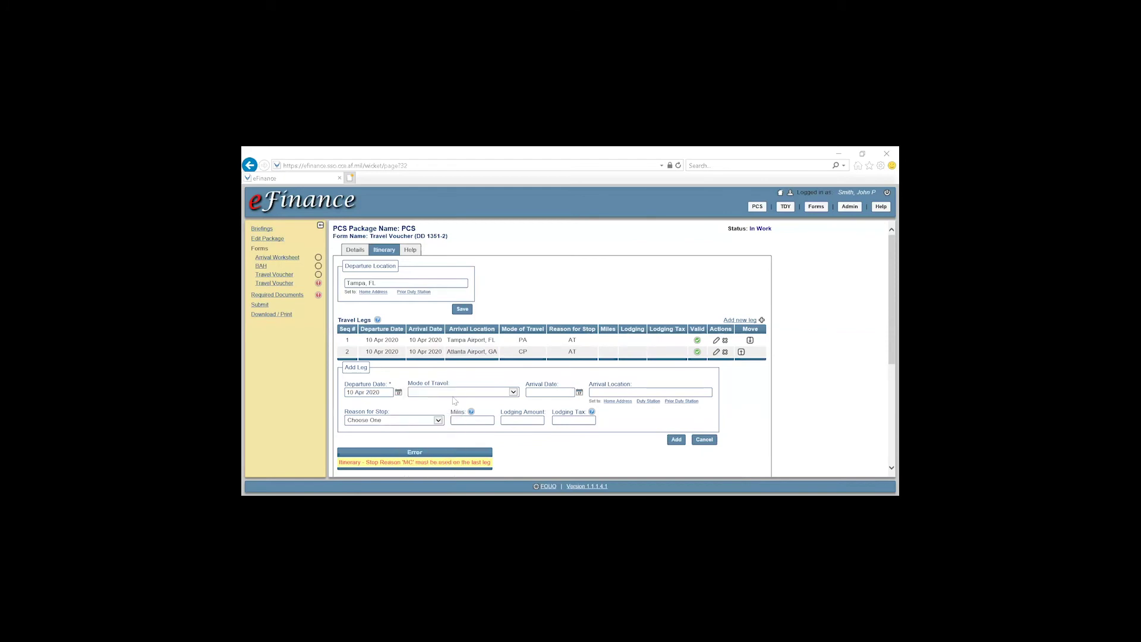
{"action": "left_click", "coordinate": [456, 393]}
{"action": "key", "text": "Down"}
{"action": "key", "text": "Down"}
{"action": "key", "text": "Down"}
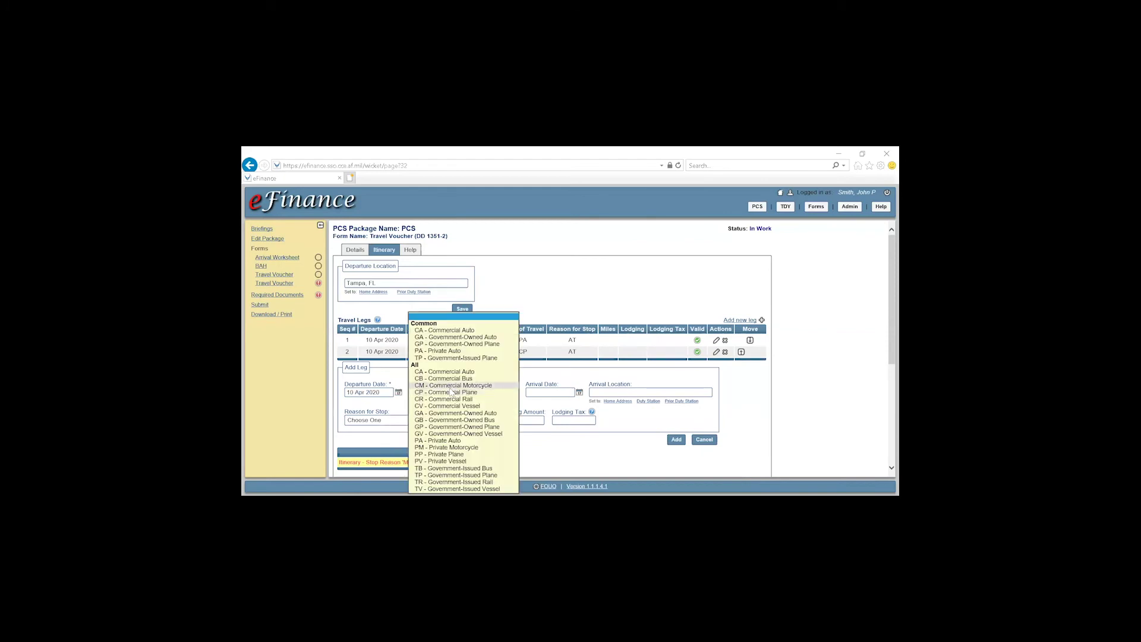
{"action": "key", "text": "Return"}
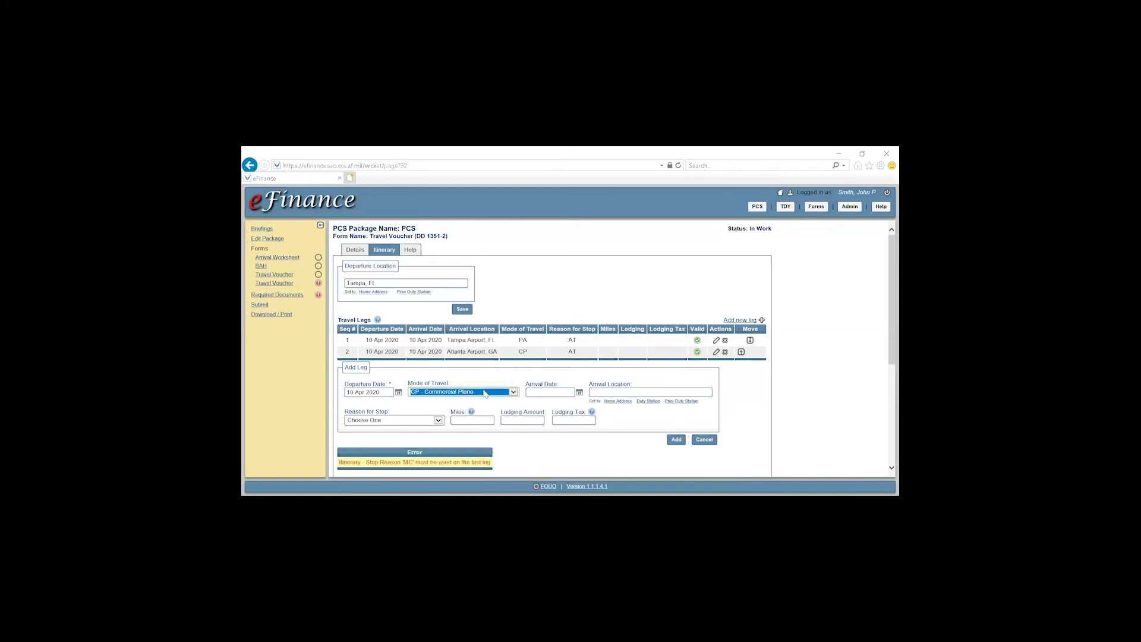
{"action": "left_click", "coordinate": [579, 393]}
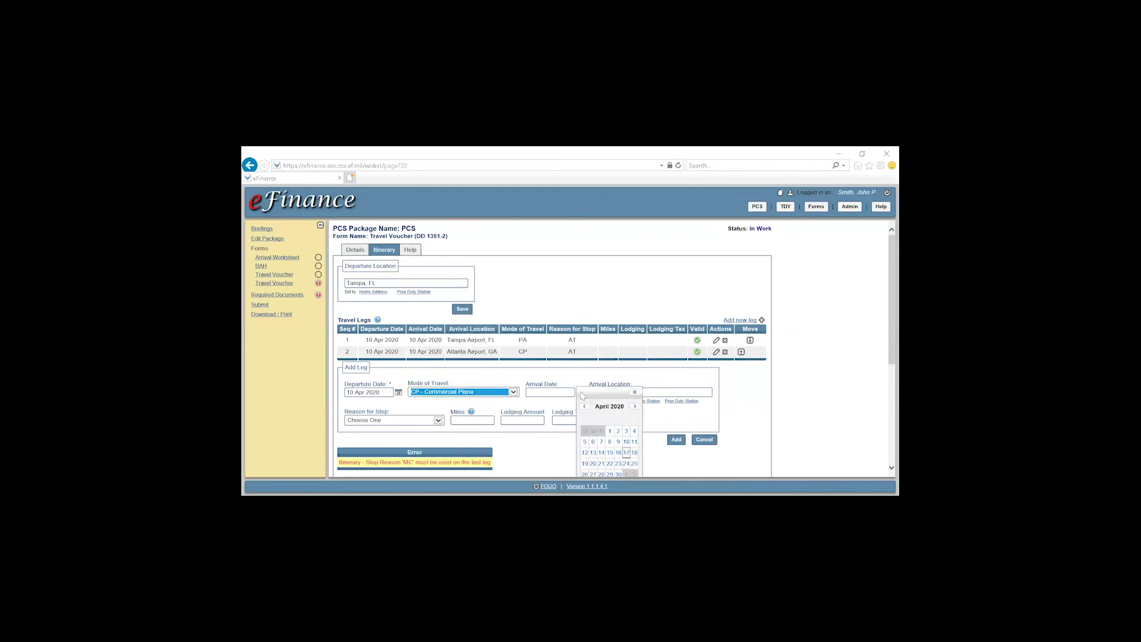
{"action": "left_click", "coordinate": [626, 442]}
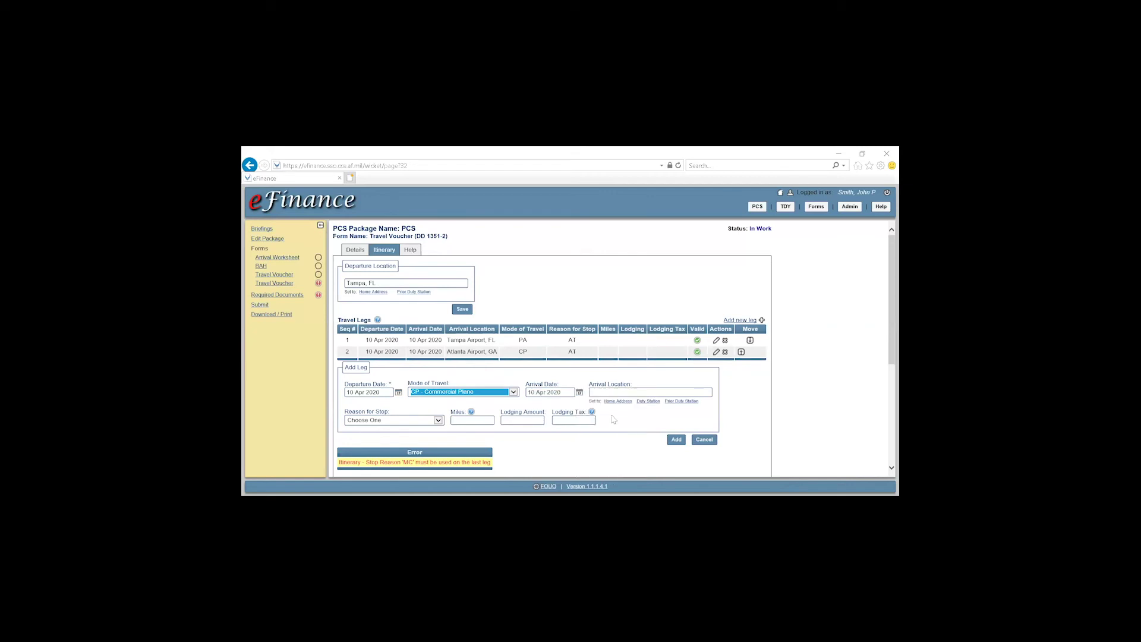
{"action": "left_click", "coordinate": [597, 393]}
{"action": "type", "text": "Valdosta Ai"}
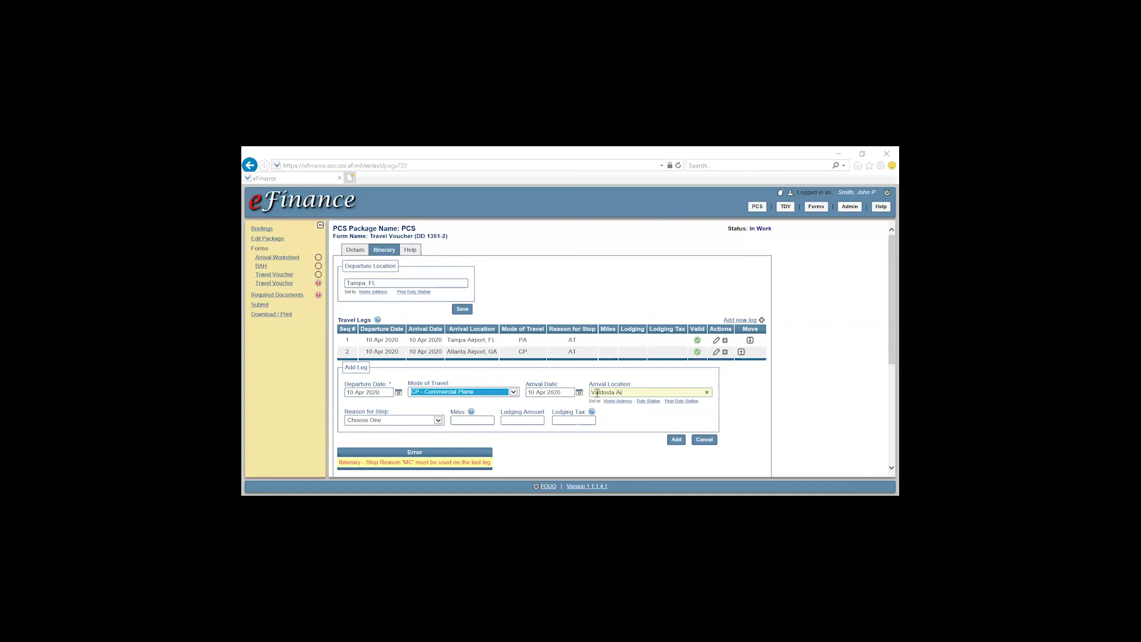
{"action": "type", "text": "rport, GA"}
{"action": "left_click", "coordinate": [422, 420]}
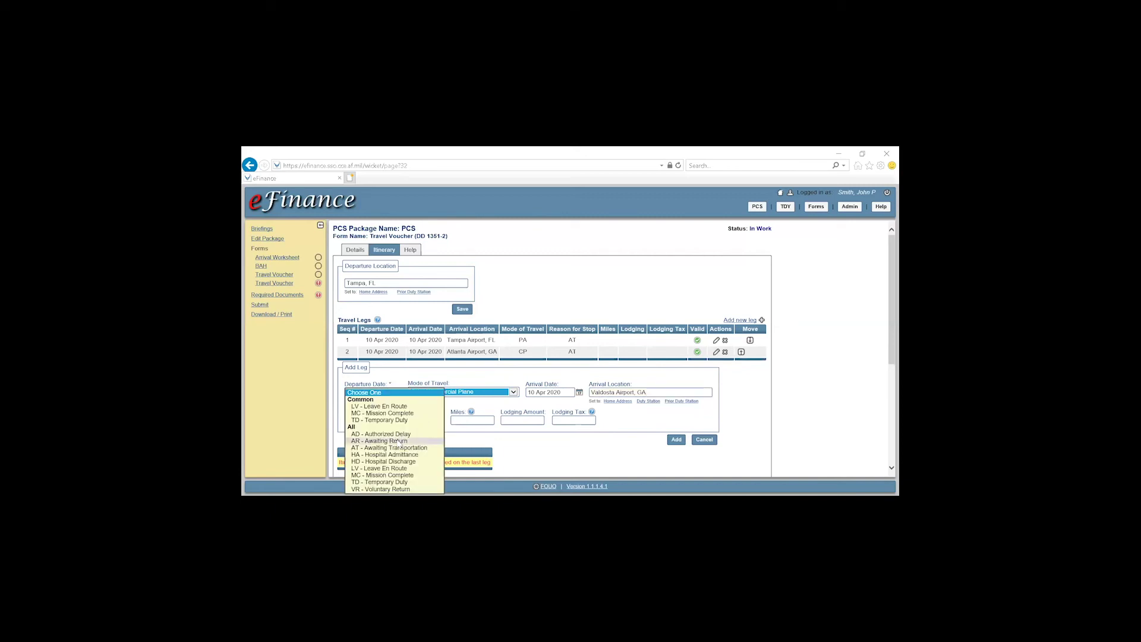
{"action": "left_click", "coordinate": [397, 450]}
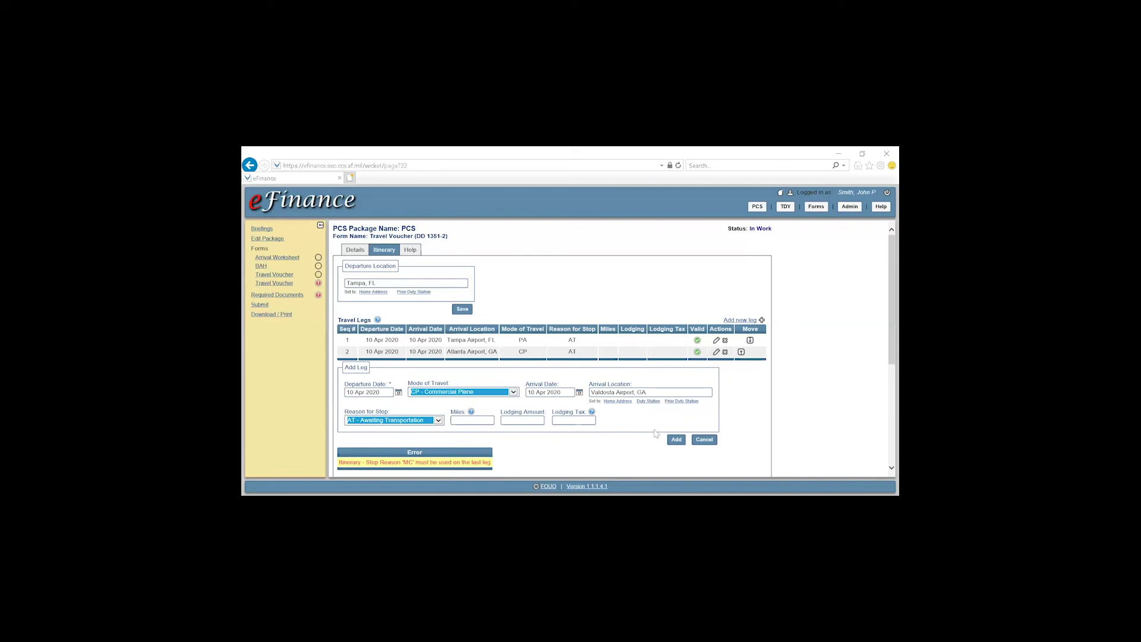
Step: Add leg 4: 10 Apr 2020, Private Auto to Moody AFB, reason MC - Mission Complete
{"action": "left_click", "coordinate": [760, 321]}
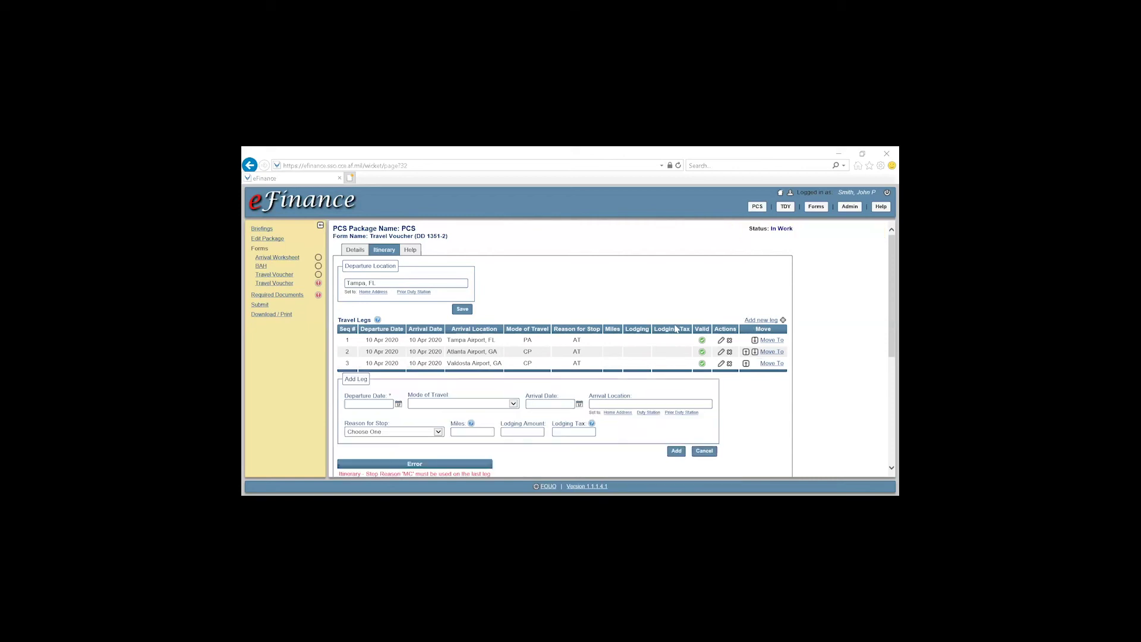
{"action": "left_click", "coordinate": [399, 405]}
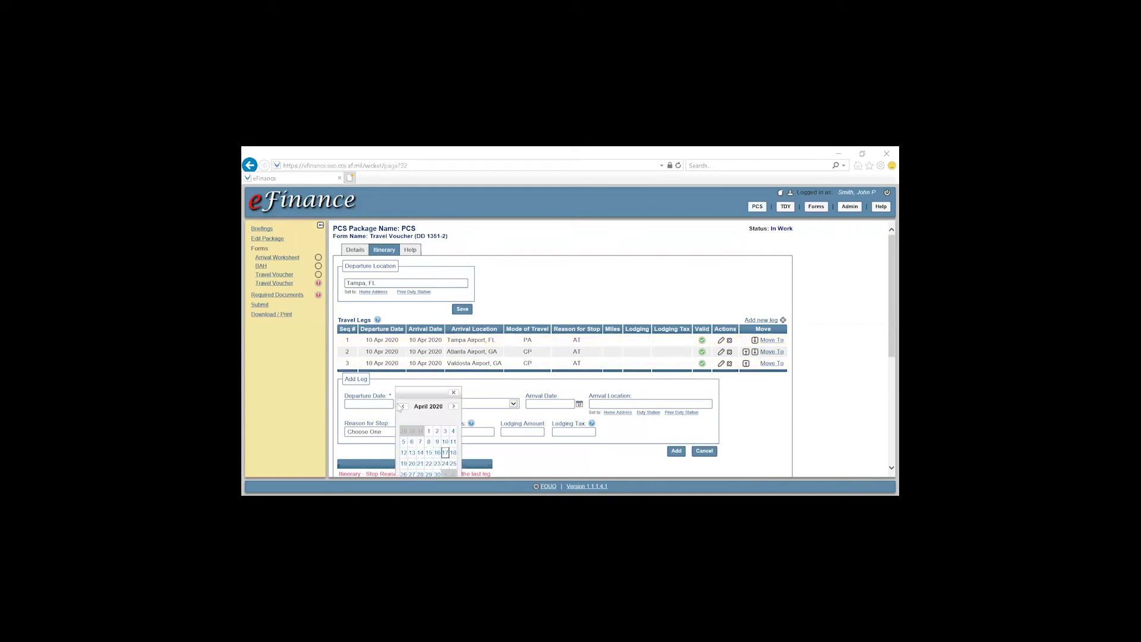
{"action": "left_click", "coordinate": [446, 443]}
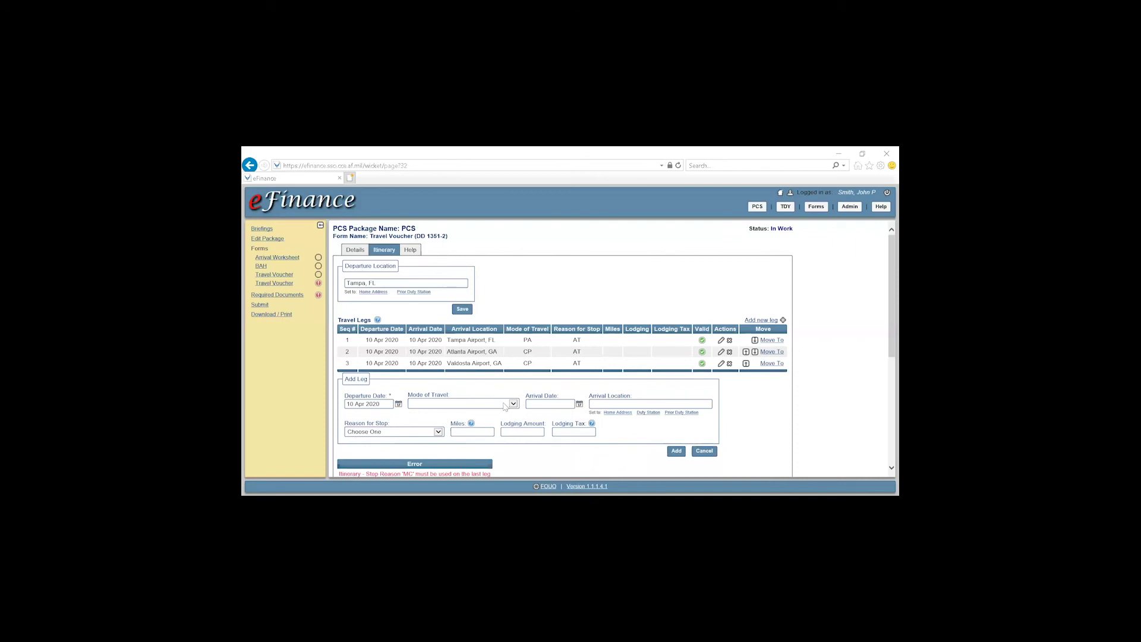
{"action": "left_click", "coordinate": [504, 404]}
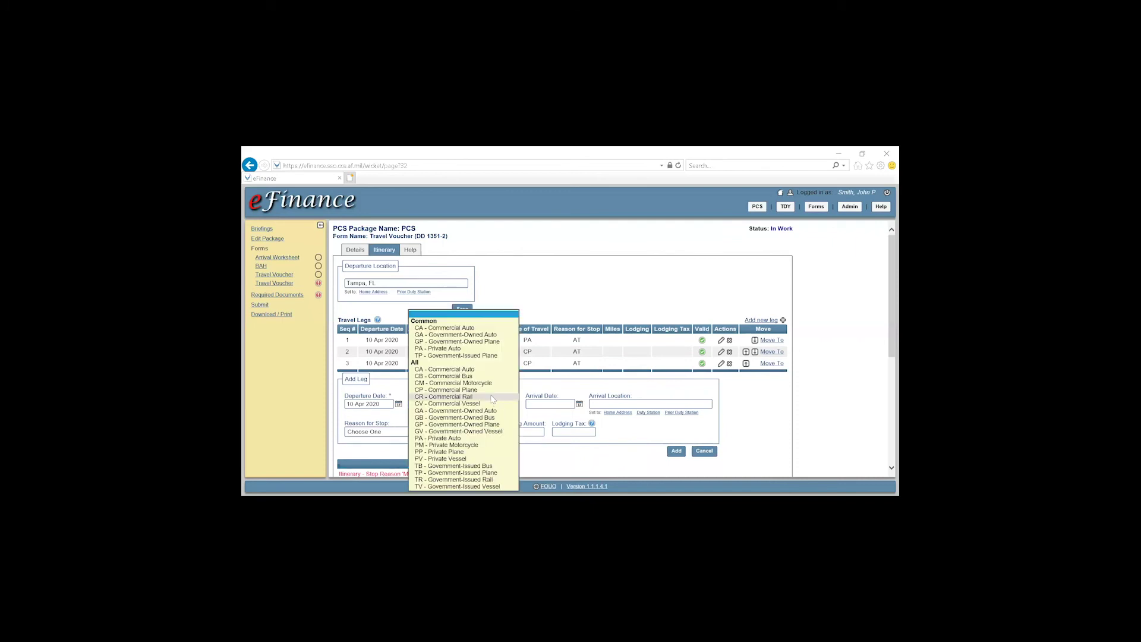
{"action": "left_click", "coordinate": [471, 349]}
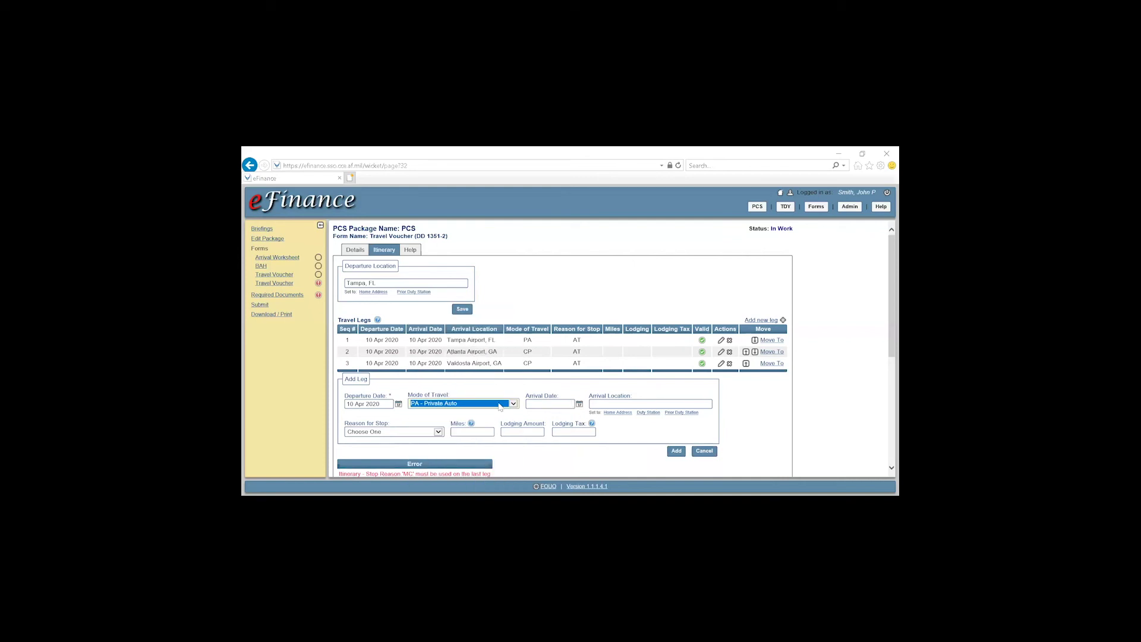
{"action": "left_click", "coordinate": [500, 405]}
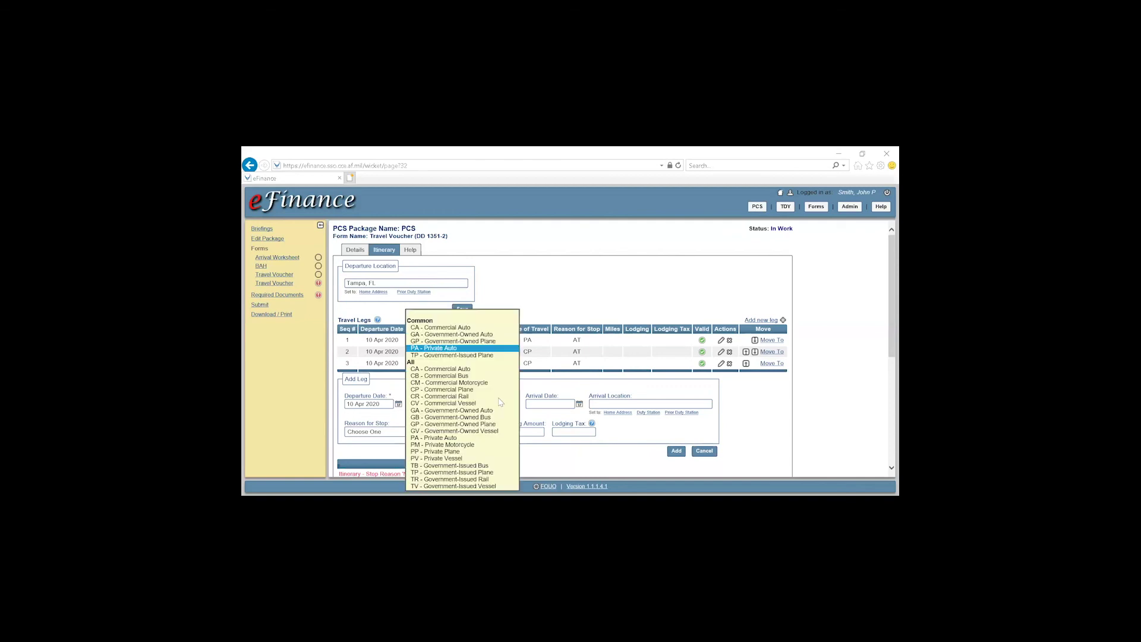
{"action": "left_click", "coordinate": [468, 349]}
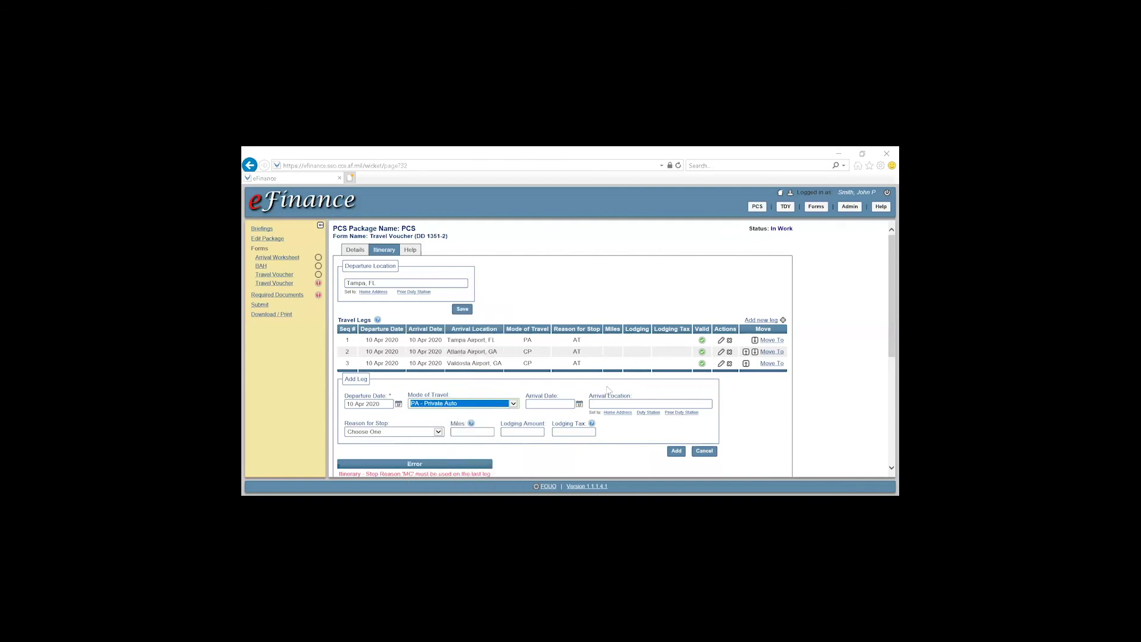
{"action": "left_click", "coordinate": [578, 405]}
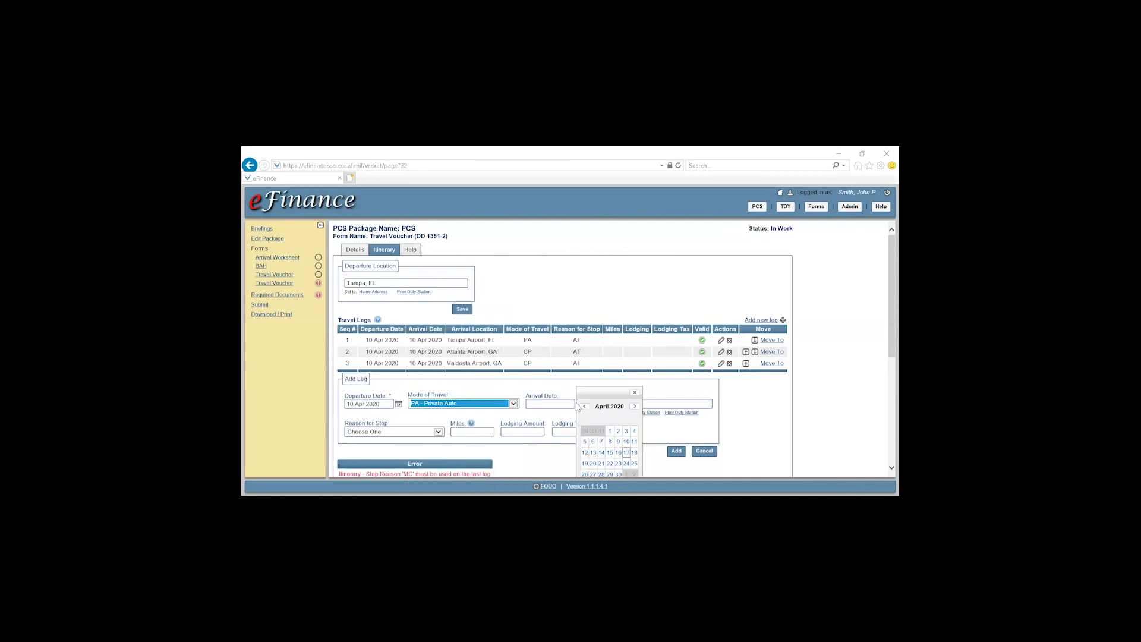
{"action": "left_click", "coordinate": [626, 441]}
{"action": "left_click", "coordinate": [658, 404]}
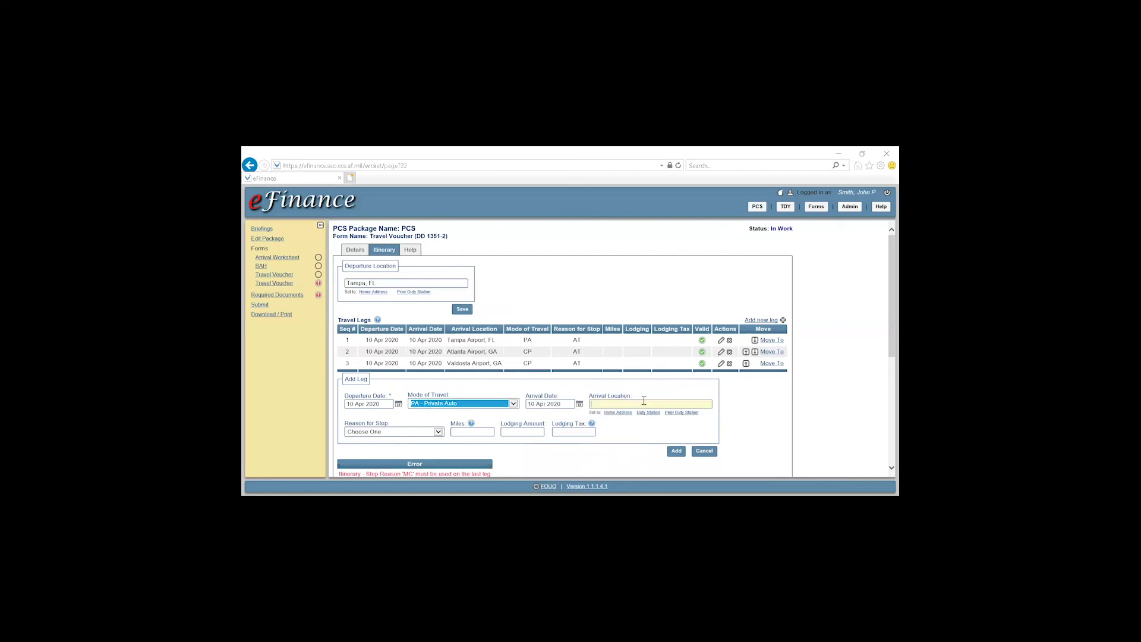
{"action": "type", "text": "Moody AFB, GA"}
{"action": "left_click", "coordinate": [405, 432]}
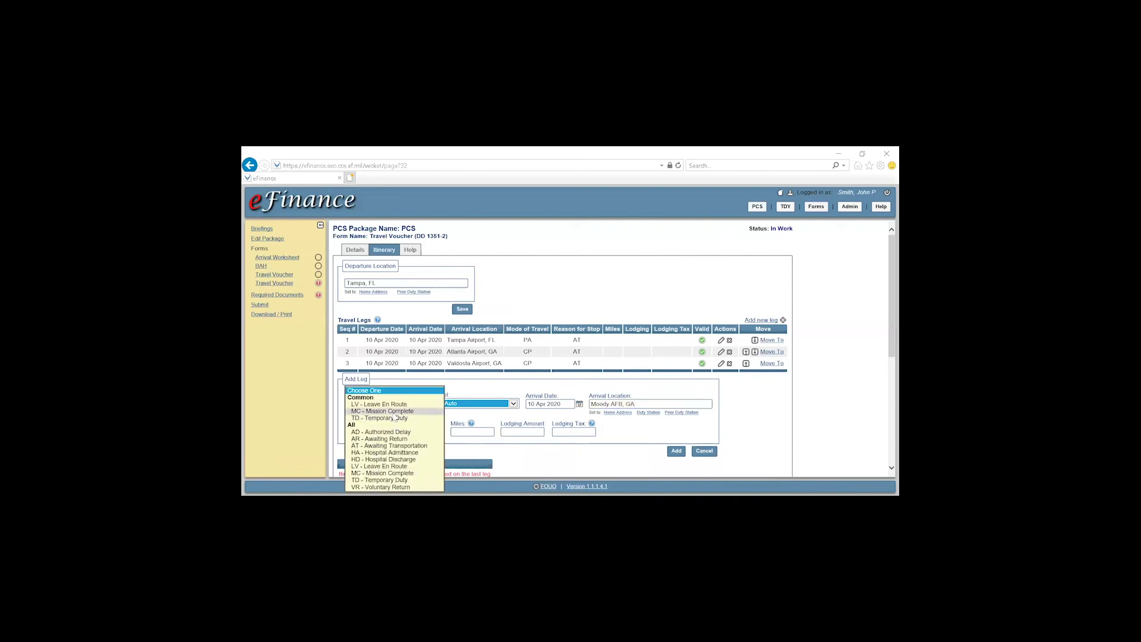
{"action": "left_click", "coordinate": [393, 411]}
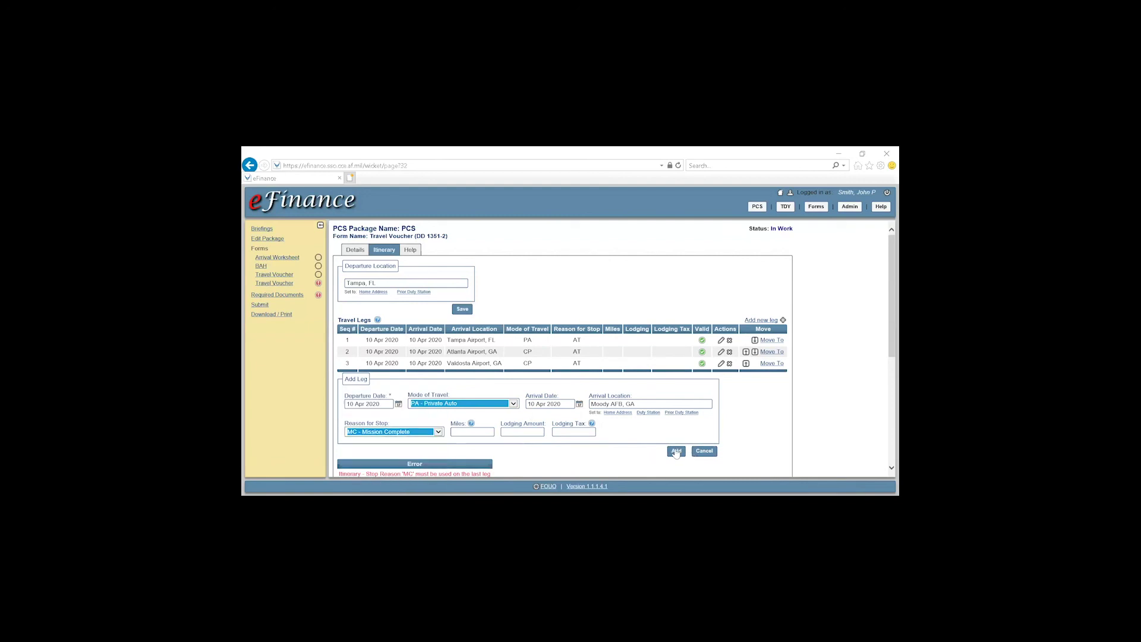
{"action": "left_click", "coordinate": [678, 450]}
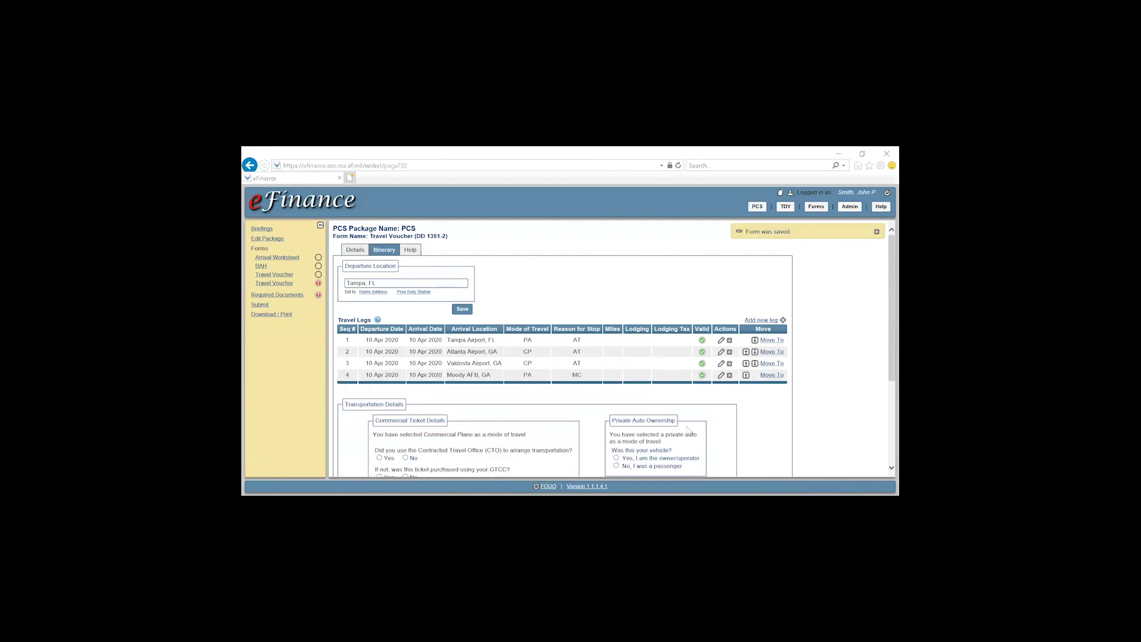
Step: Answer No to arranging the commercial plane travel through the CTO
{"action": "scroll", "coordinate": [591, 428], "scroll_direction": "down", "scroll_amount": 1}
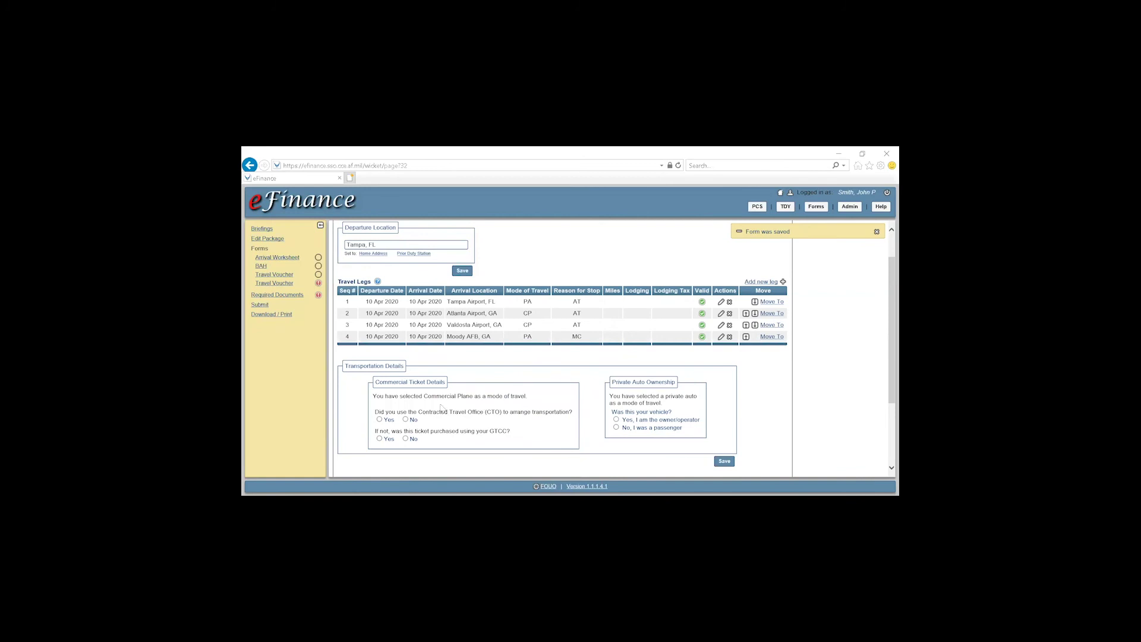
{"action": "left_click_drag", "start_coordinate": [374, 397], "coordinate": [526, 397]}
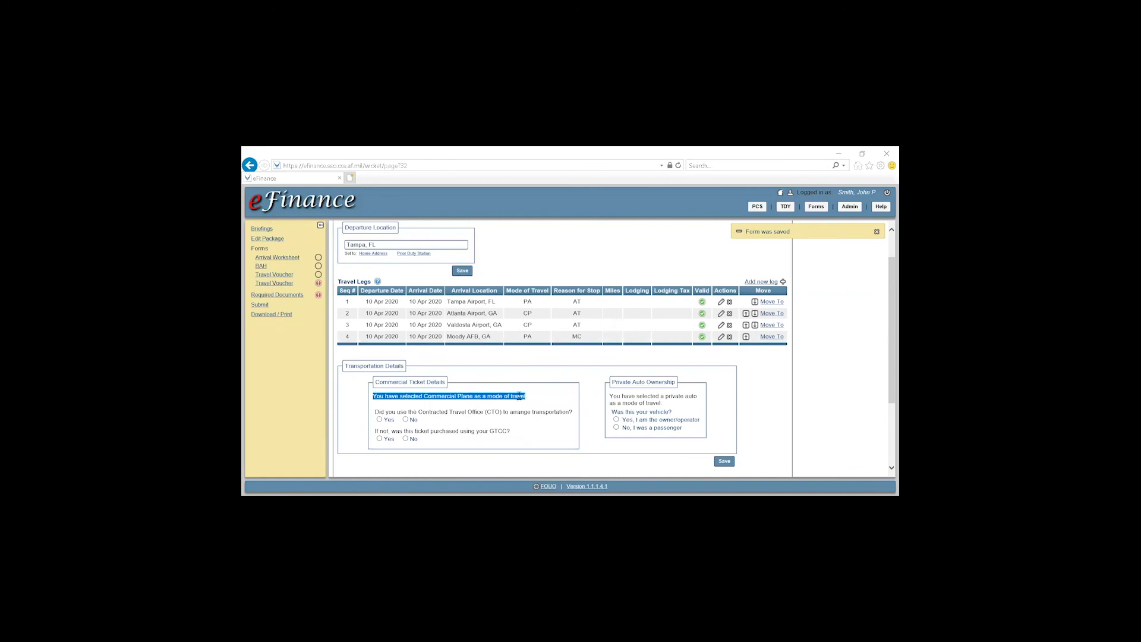
{"action": "left_click", "coordinate": [569, 396]}
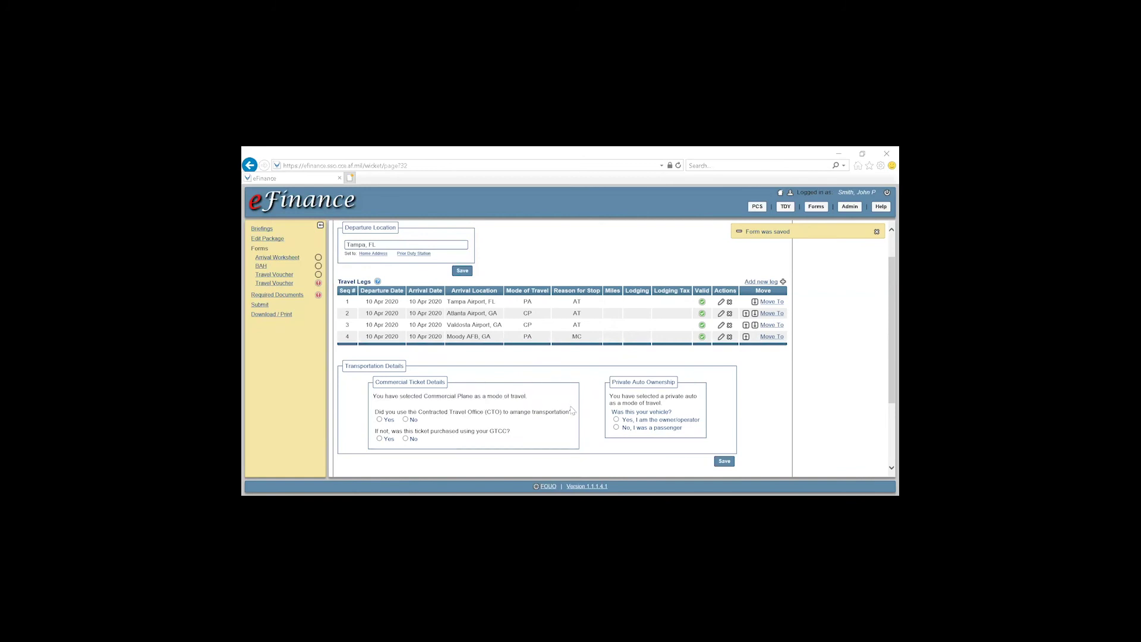
{"action": "left_click", "coordinate": [406, 420]}
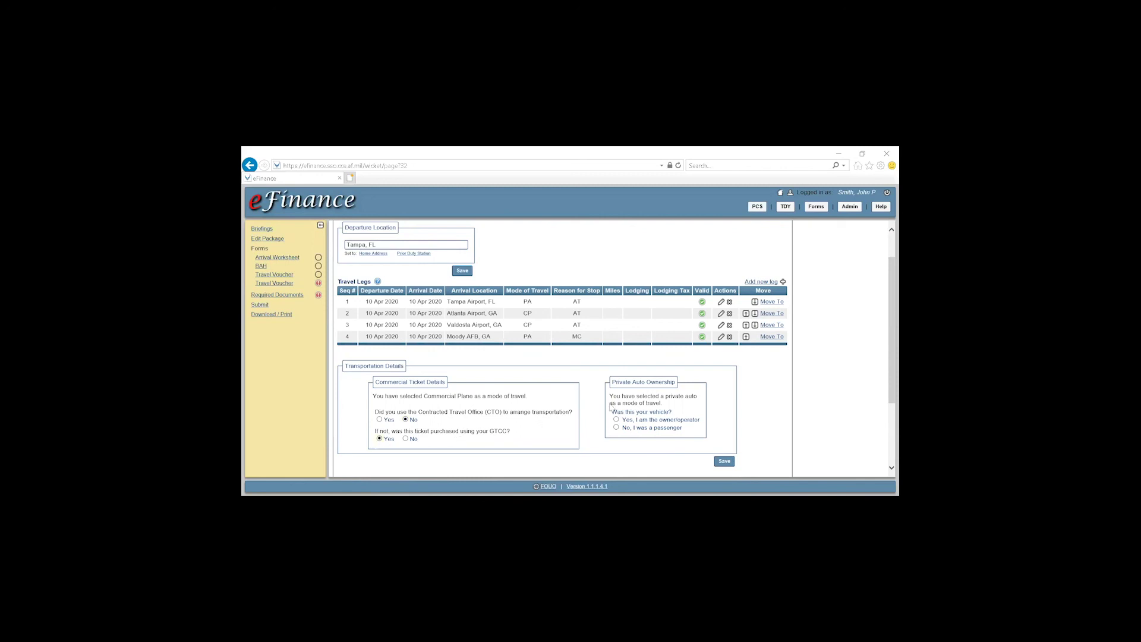
Step: Record the traveller as a passenger in the private auto and save the transportation details
{"action": "left_click_drag", "start_coordinate": [613, 395], "coordinate": [697, 406]}
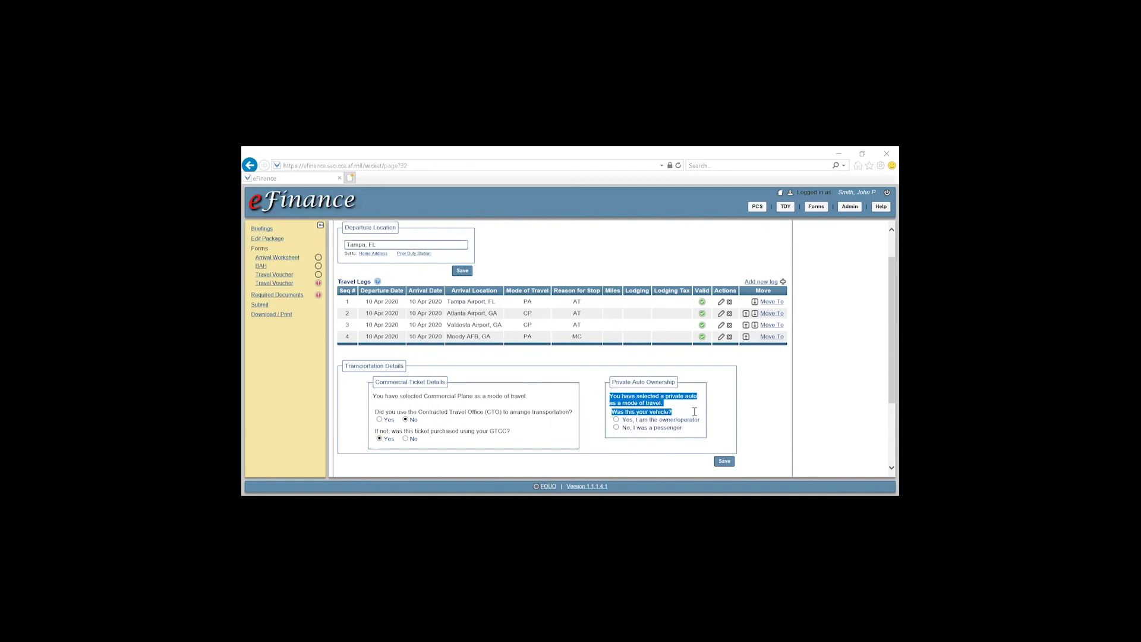
{"action": "left_click", "coordinate": [729, 409]}
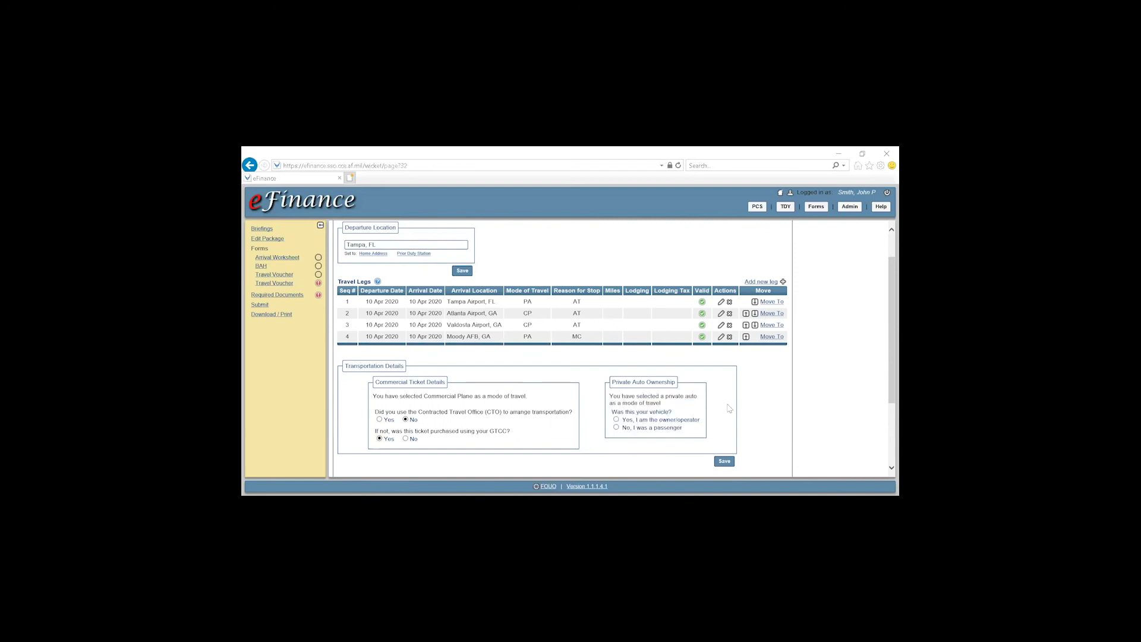
{"action": "left_click", "coordinate": [616, 427]}
{"action": "scroll", "coordinate": [746, 414], "scroll_direction": "down", "scroll_amount": 1}
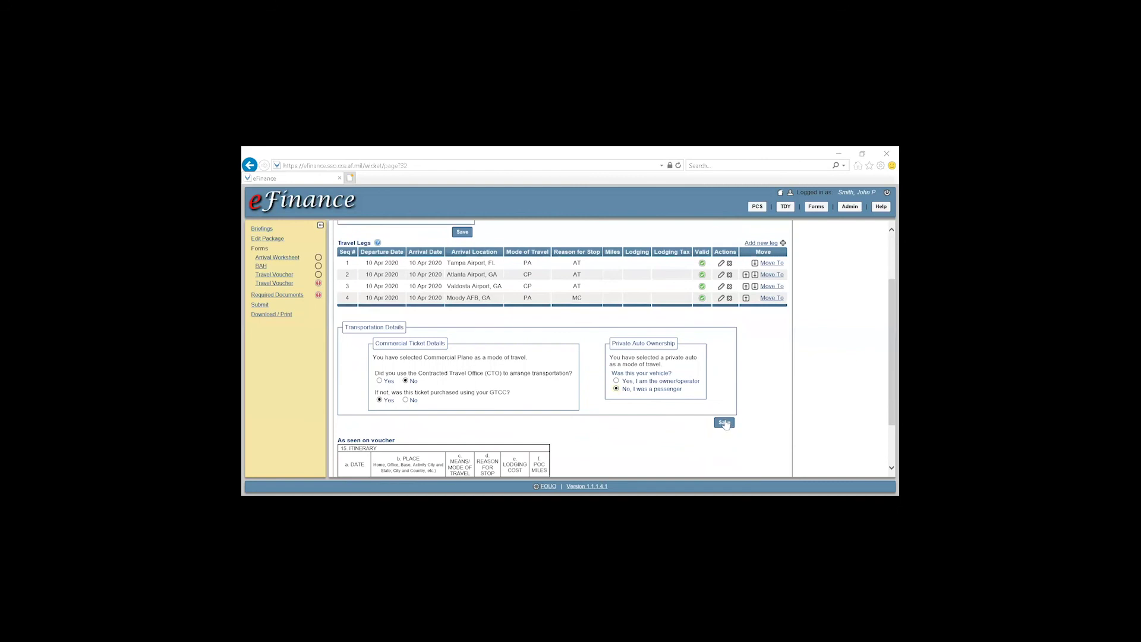
{"action": "left_click", "coordinate": [726, 423]}
{"action": "scroll", "coordinate": [726, 419], "scroll_direction": "down", "scroll_amount": 2}
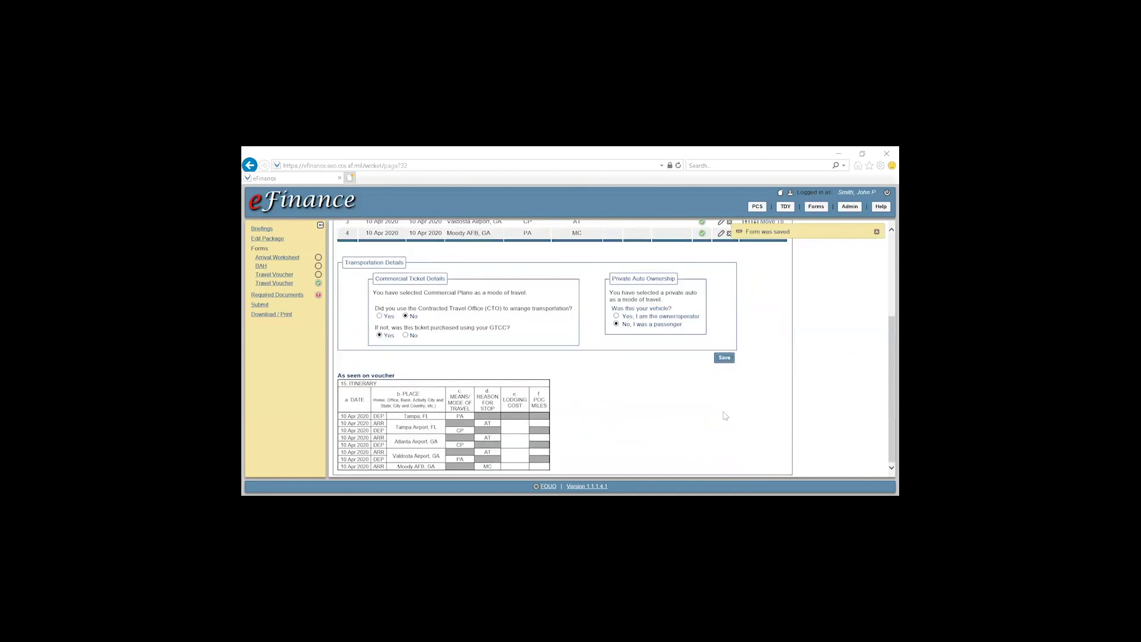